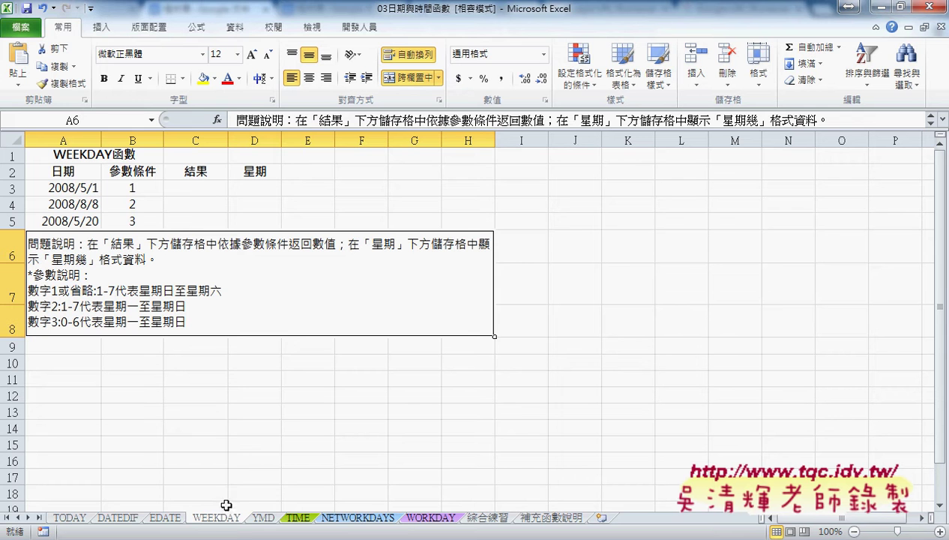
Step: Check the date in A3, start inserting a function in C3, then cancel it
click(206, 186)
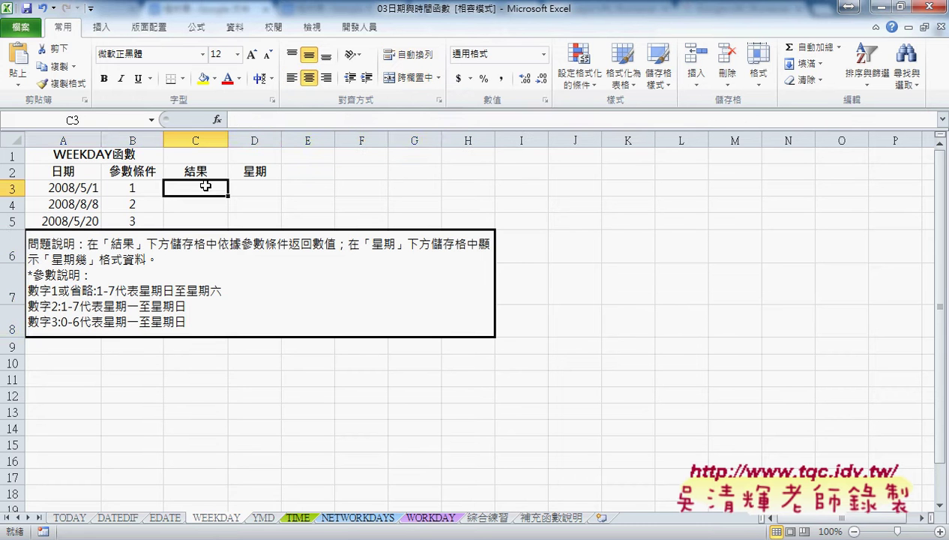
click(83, 188)
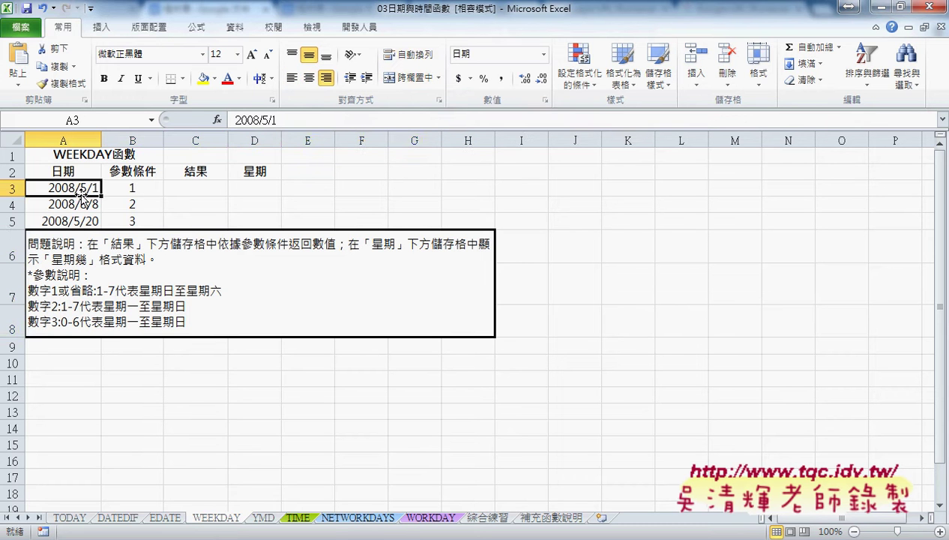
click(205, 186)
click(217, 121)
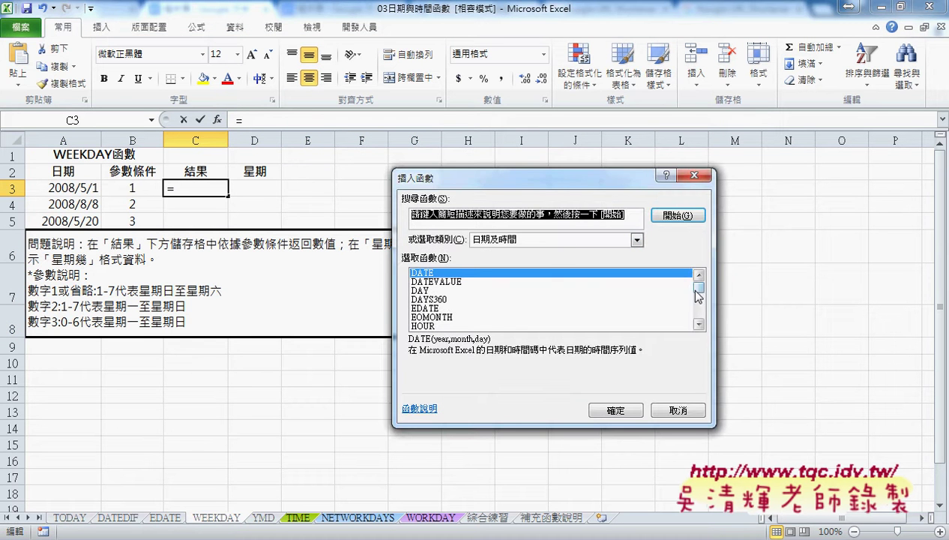
drag(697, 295, 696, 318)
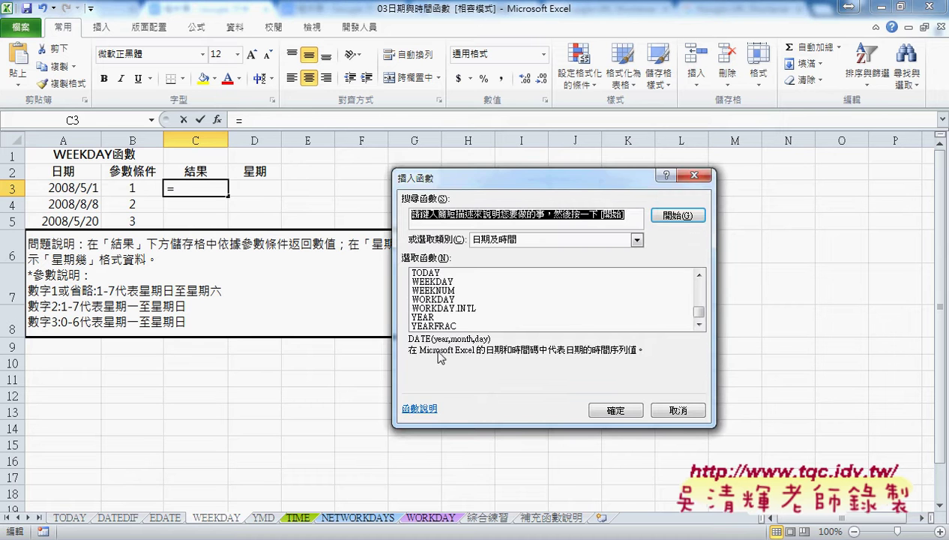
click(666, 409)
Step: Give A3 the custom format yyyy/m/d(aaaa) so it shows 2008/5/1(星期四)
right_click(77, 192)
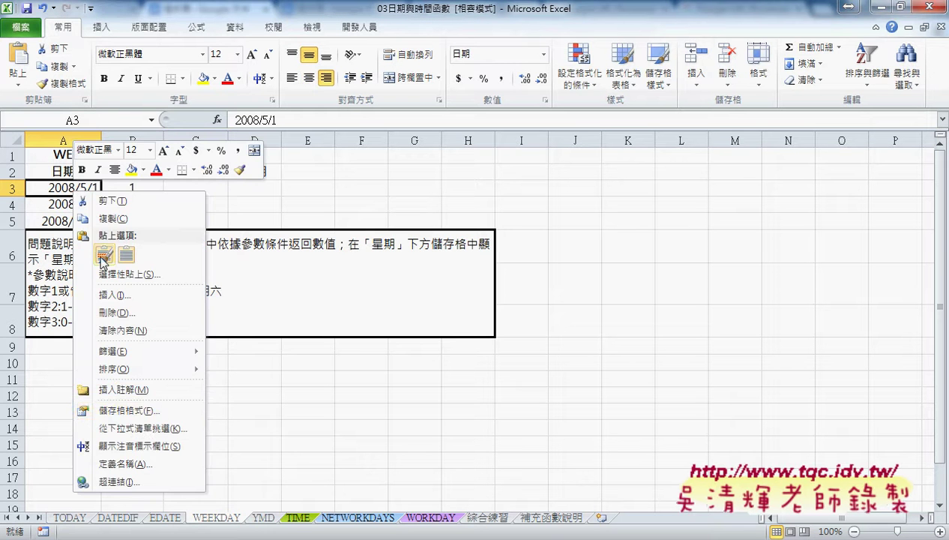
click(139, 411)
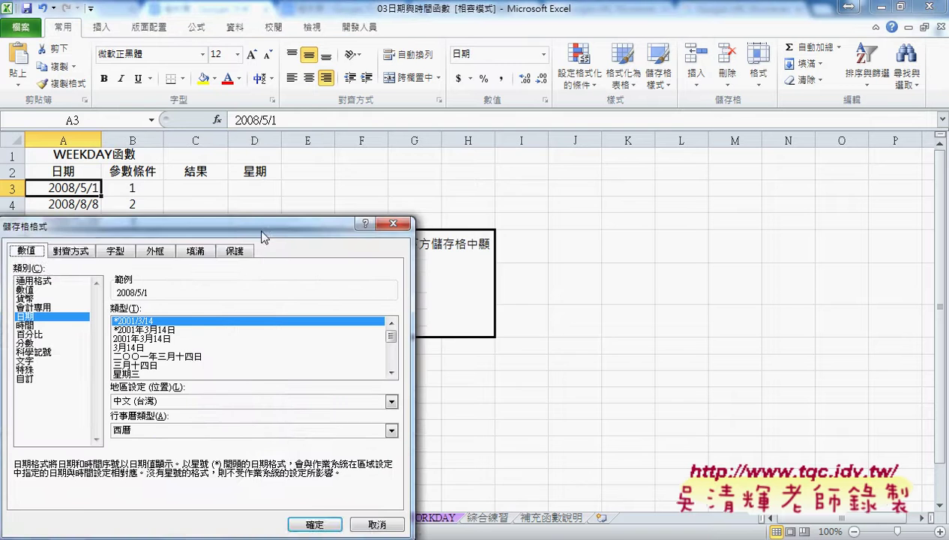
drag(261, 224, 525, 129)
click(289, 282)
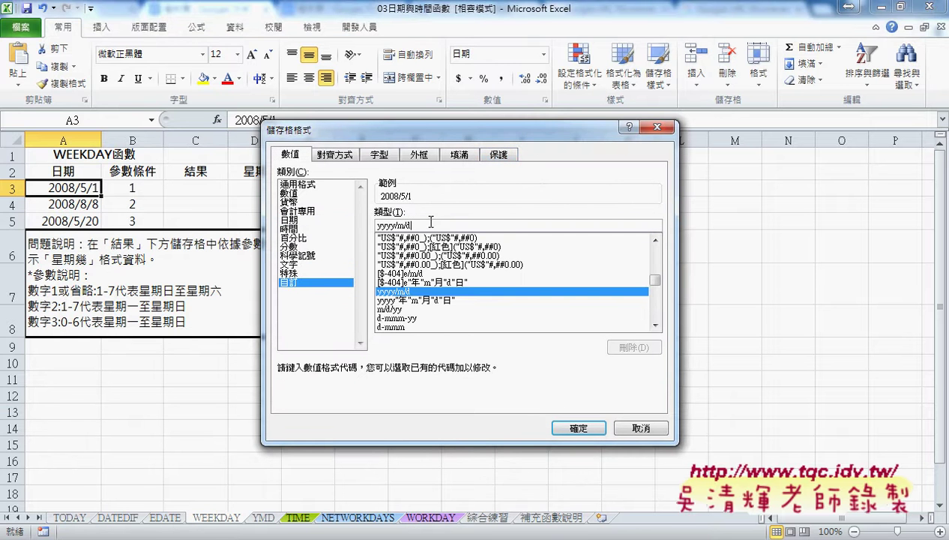
text(())
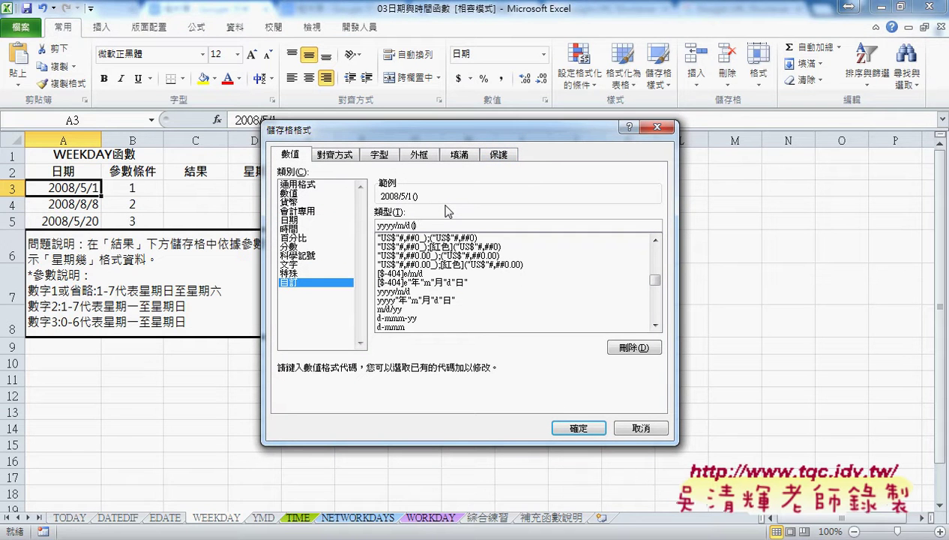
text(aaa)
text(a)
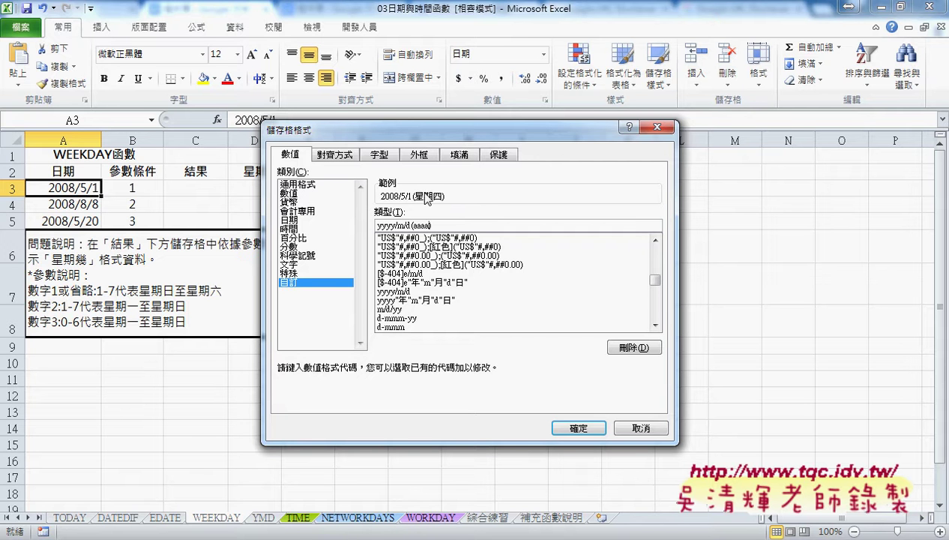
click(578, 428)
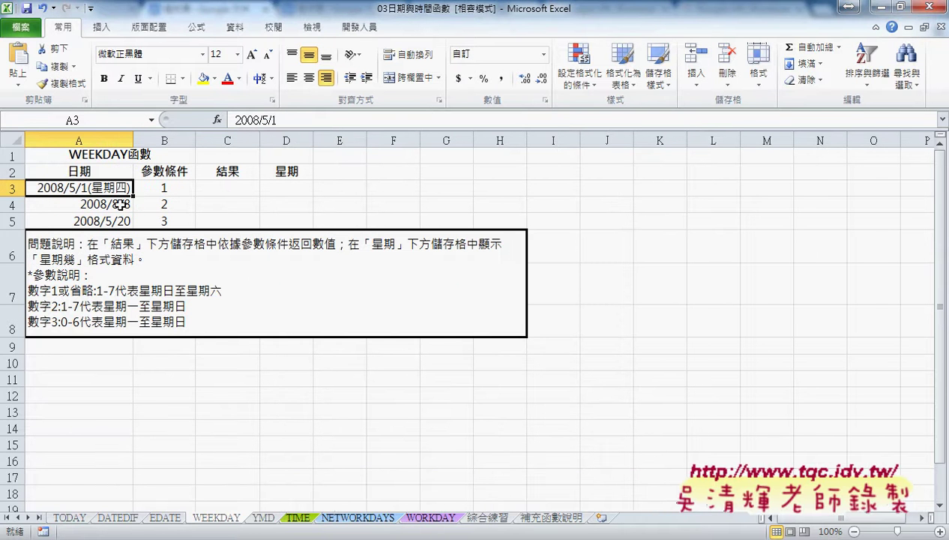
click(122, 203)
Step: Enter =WEEKDAY(A3) in D3 from the Date & Time functions, showing 星期四
click(120, 187)
click(296, 188)
click(217, 120)
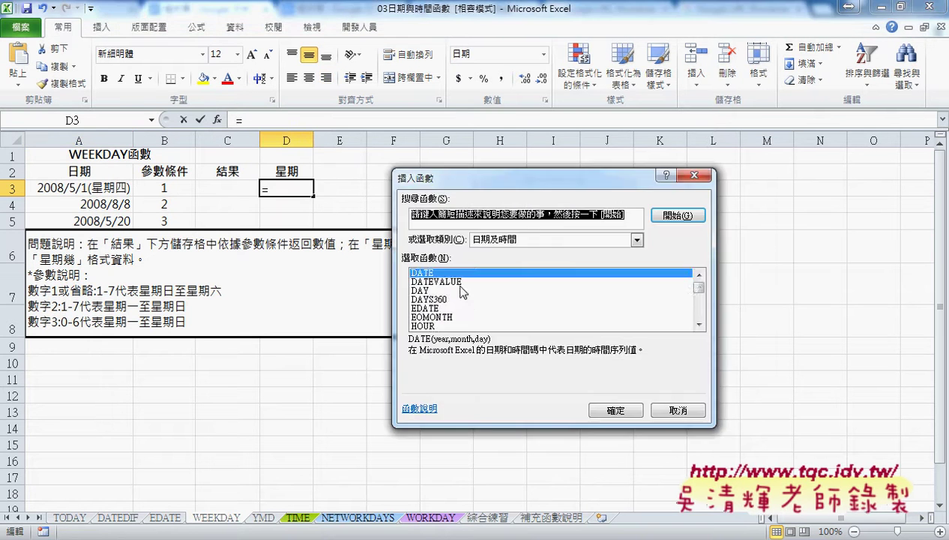
drag(692, 285, 696, 329)
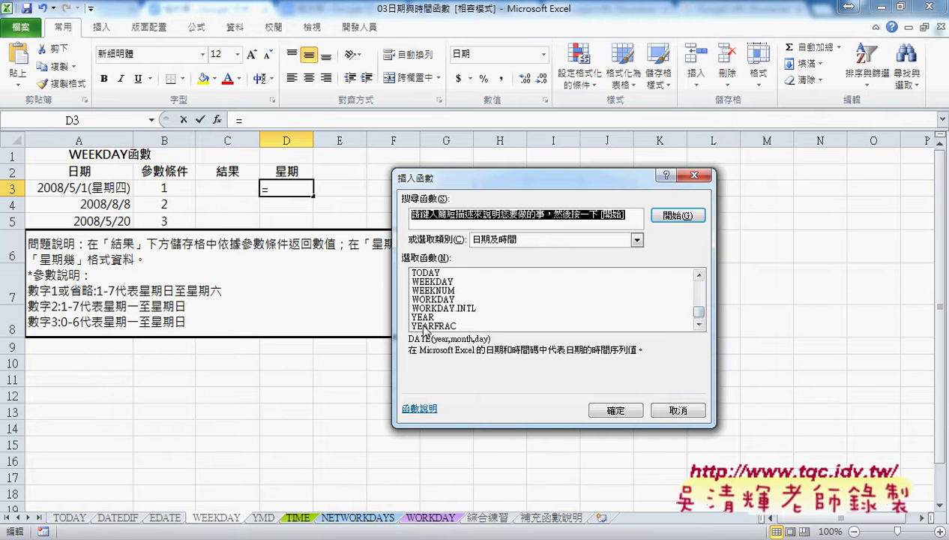
click(447, 282)
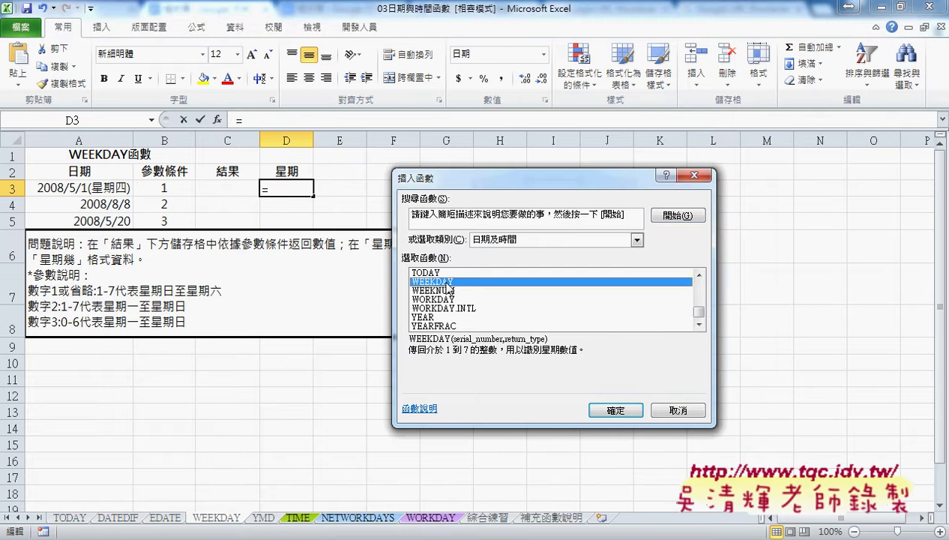
click(622, 410)
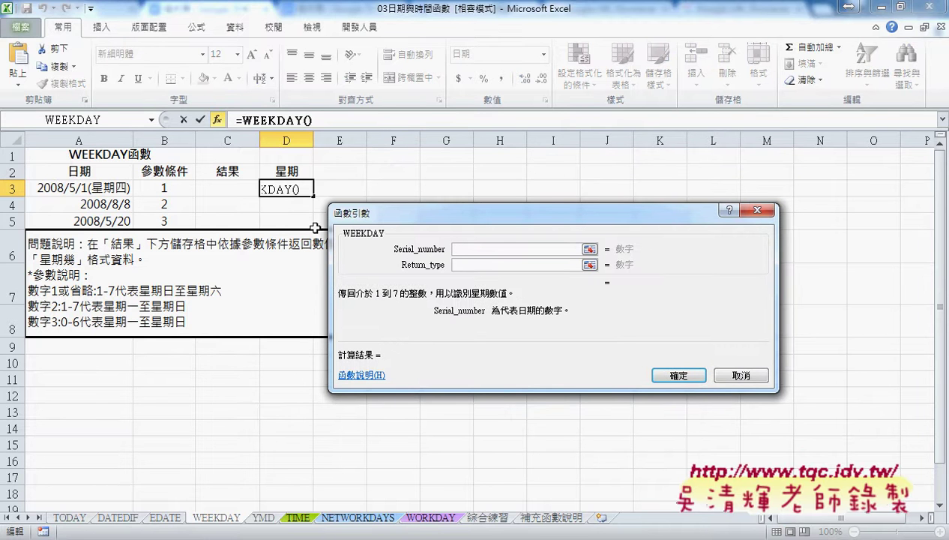
click(91, 189)
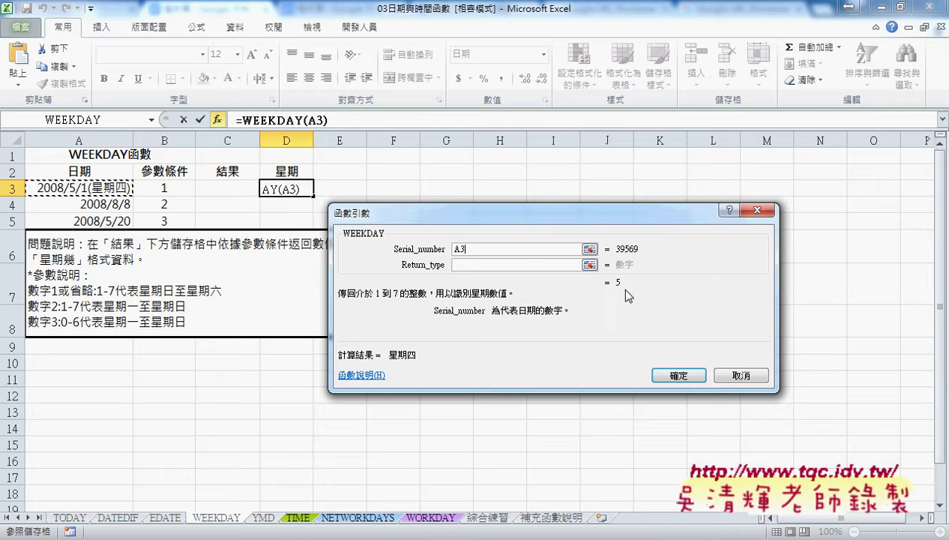
click(691, 375)
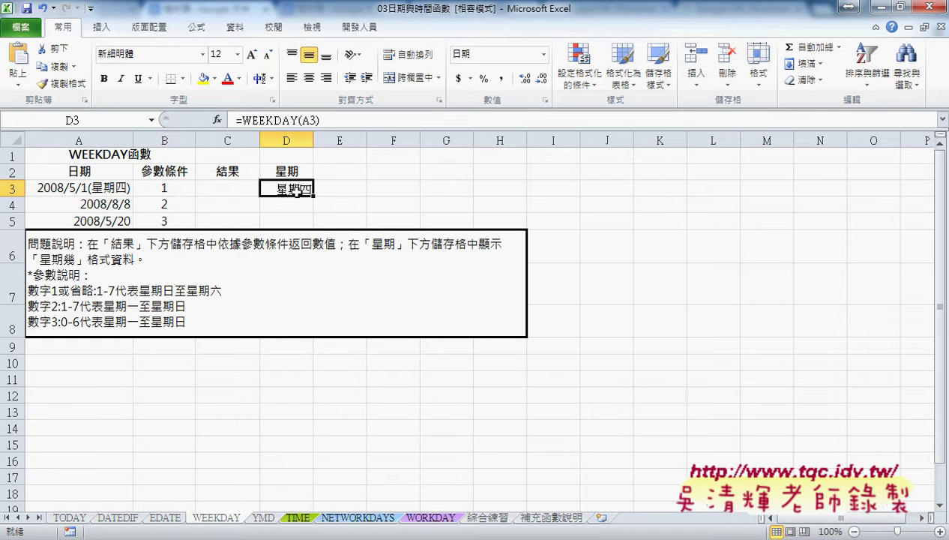
Step: Switch D3 to the General number format so its WEEKDAY result reads 5
right_click(298, 192)
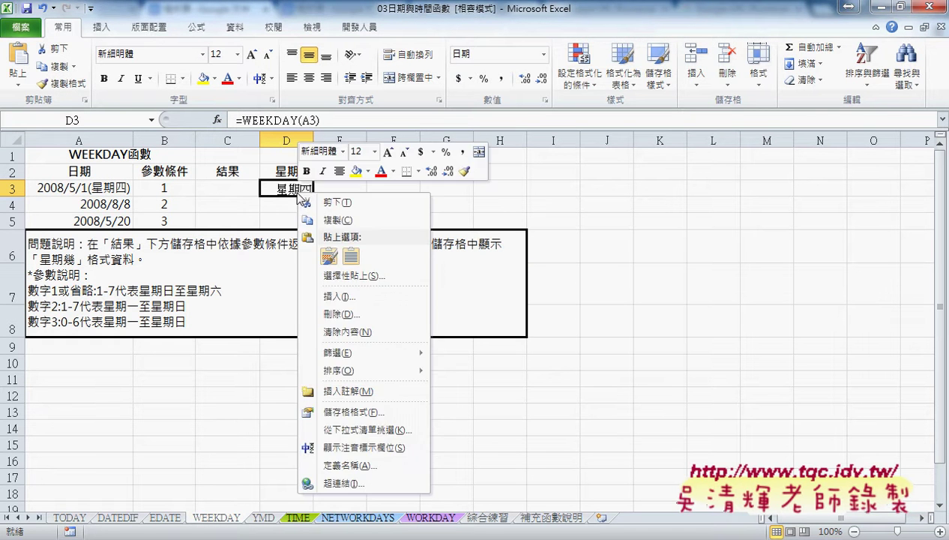
click(372, 413)
click(216, 281)
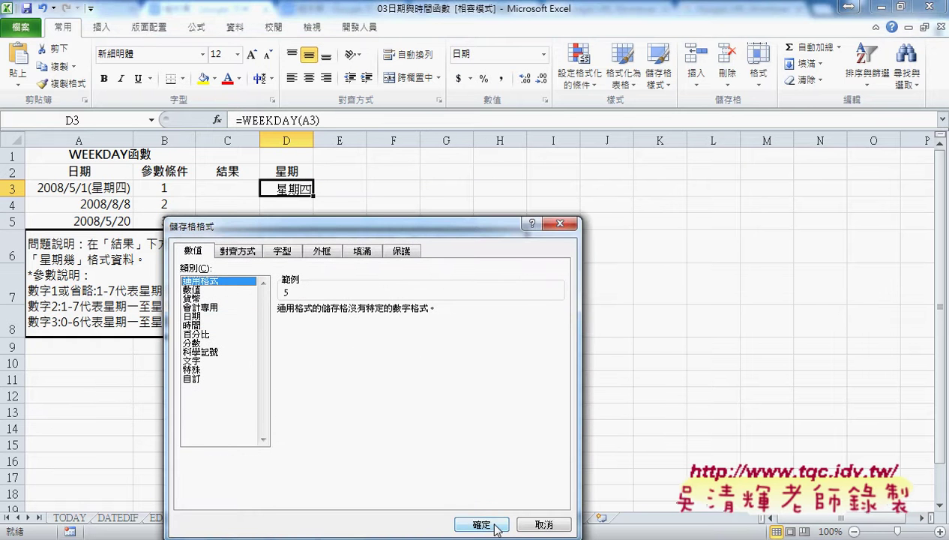
click(480, 521)
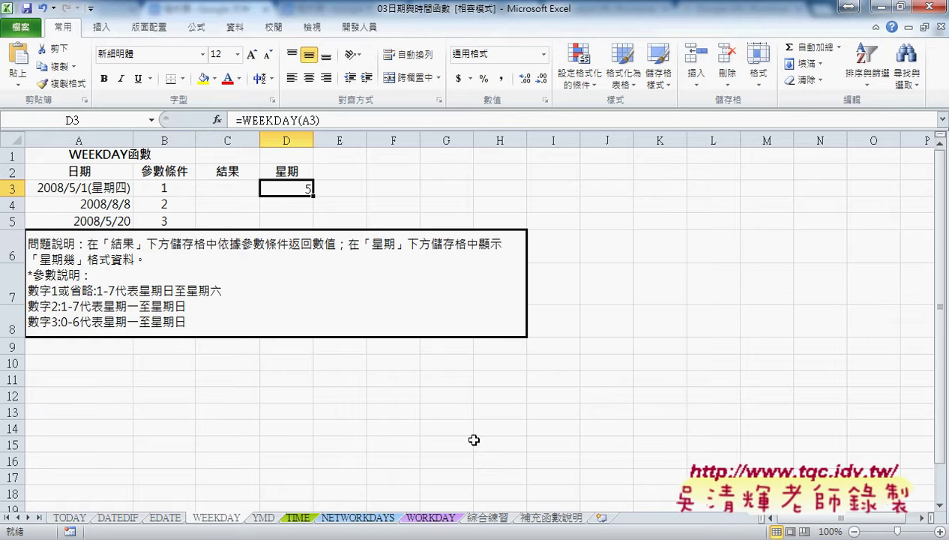
Step: Add Return_type 2 to D3's formula, making it =WEEKDAY(A3,2) with result 4
right_click(287, 190)
click(275, 118)
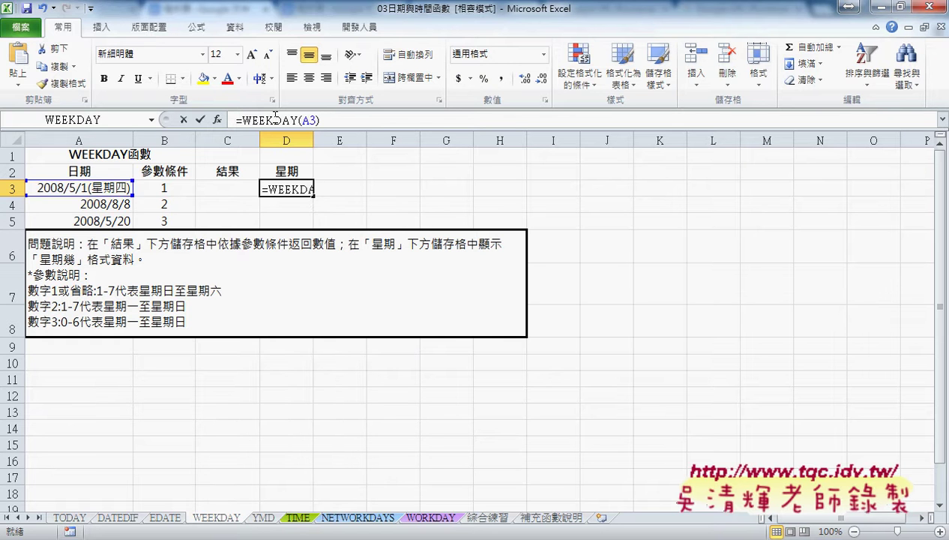
click(217, 120)
click(534, 265)
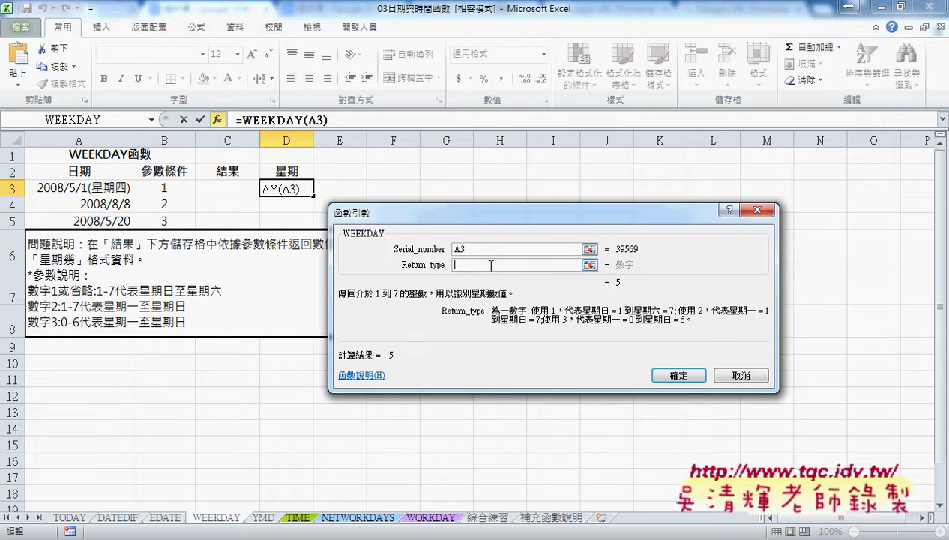
drag(487, 213, 617, 177)
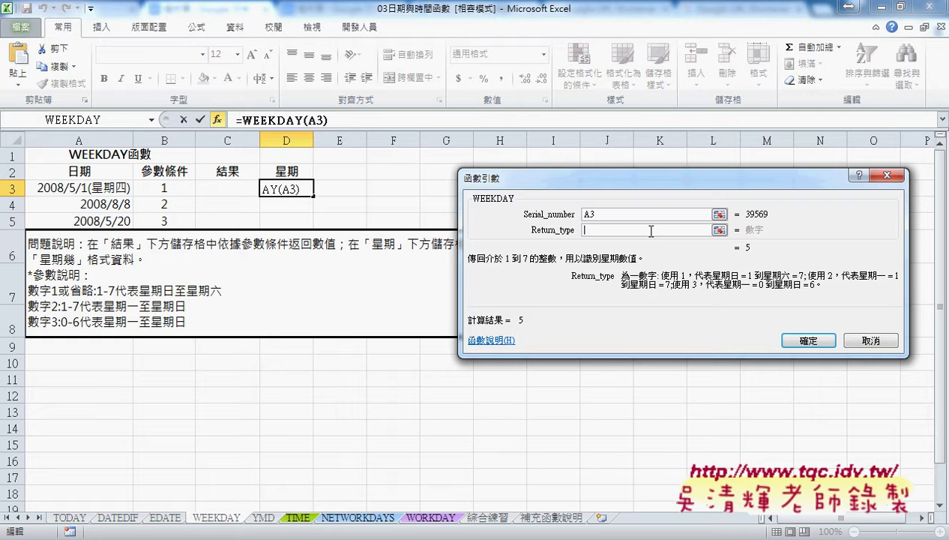
text(2)
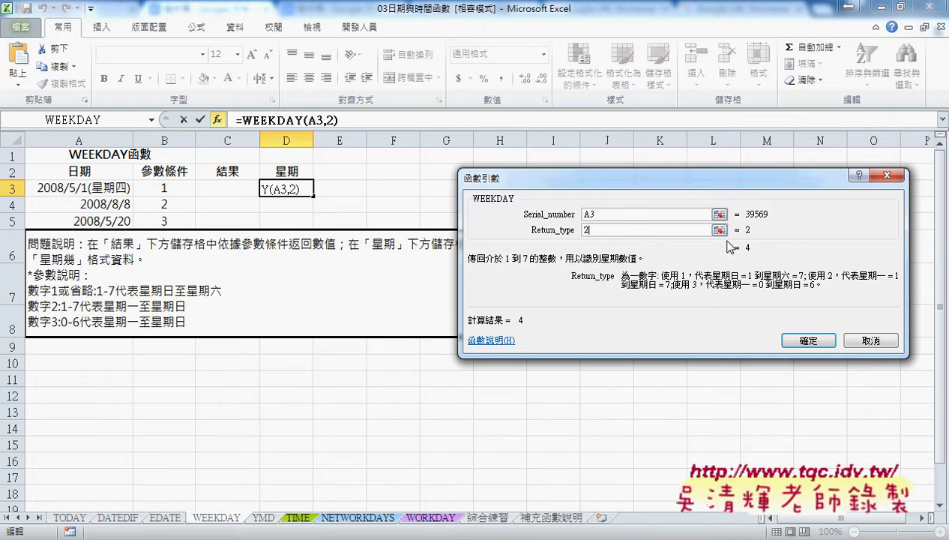
click(813, 341)
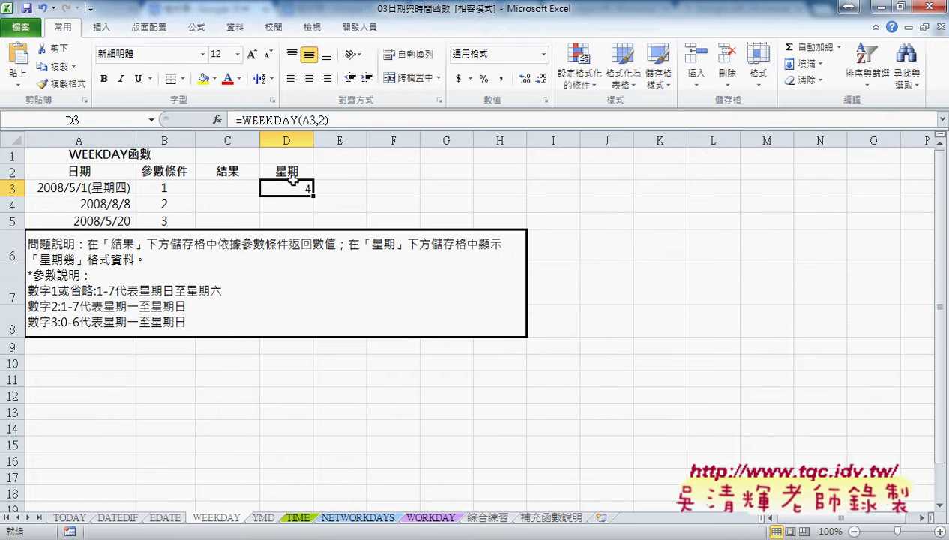
Step: Apply the 日期 weekday-name type 星期三 to D3 so the 4 displays as 星期三
right_click(311, 191)
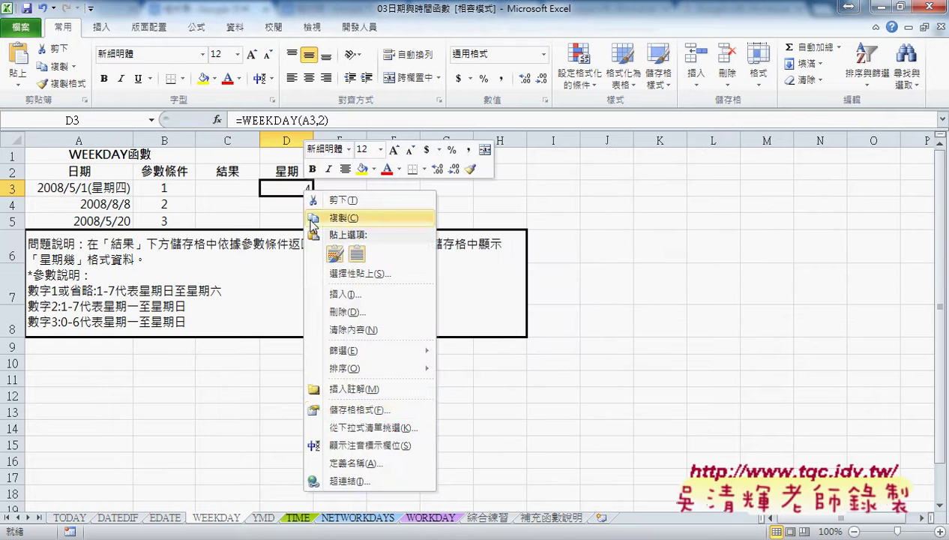
click(352, 409)
drag(349, 225, 597, 142)
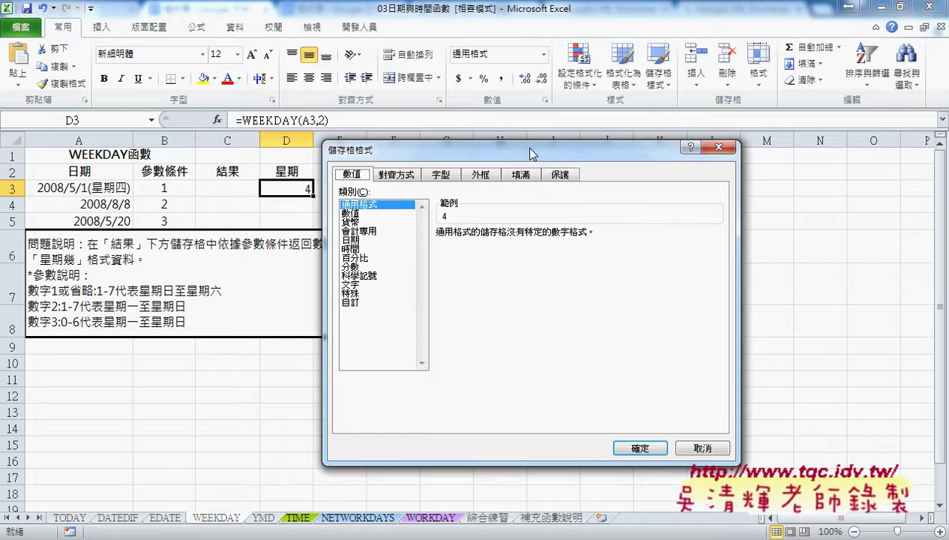
click(424, 234)
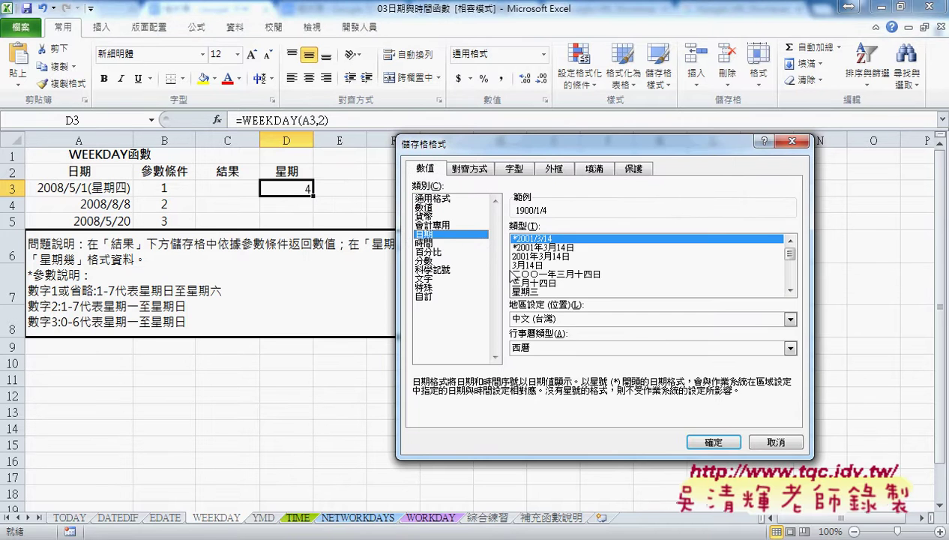
click(525, 291)
click(705, 447)
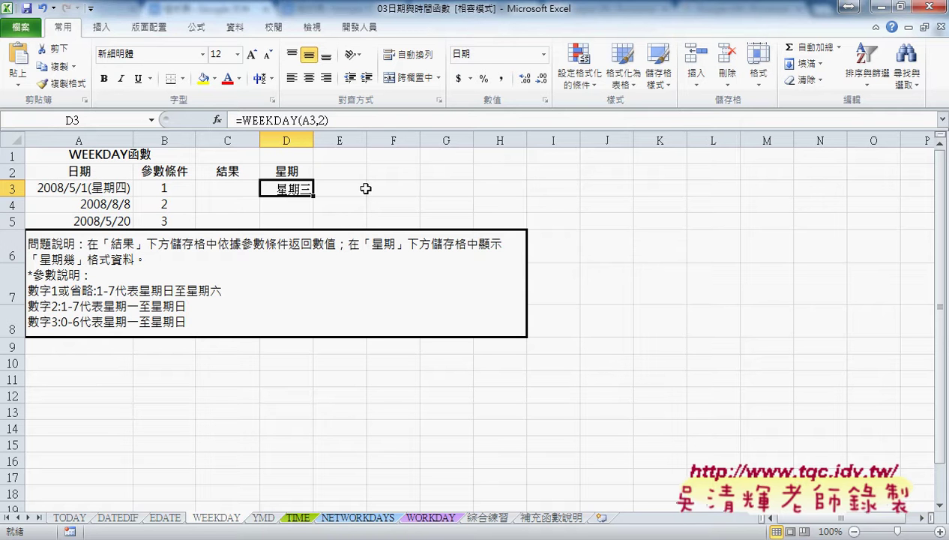
click(324, 120)
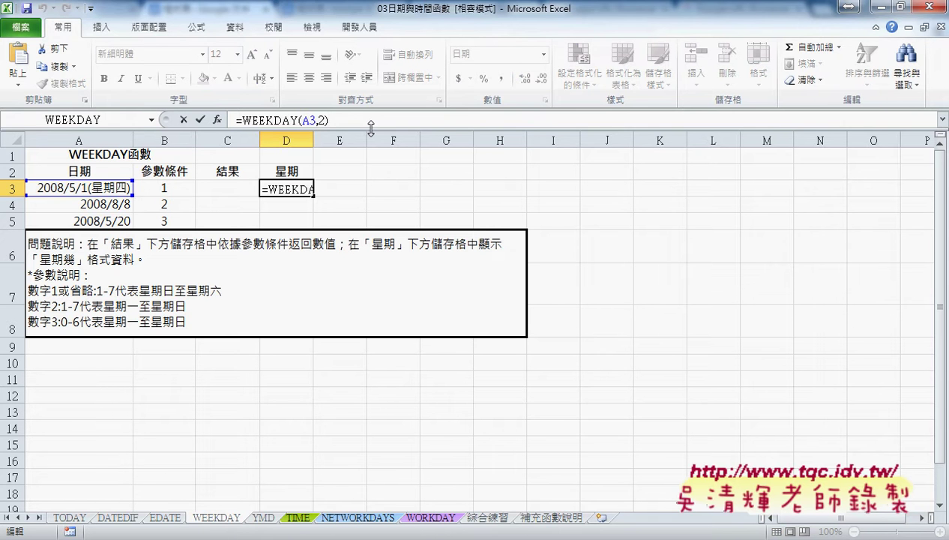
Step: Clear the Return_type 2 so D3 reads =WEEKDAY(A3) and shows 星期四
click(268, 121)
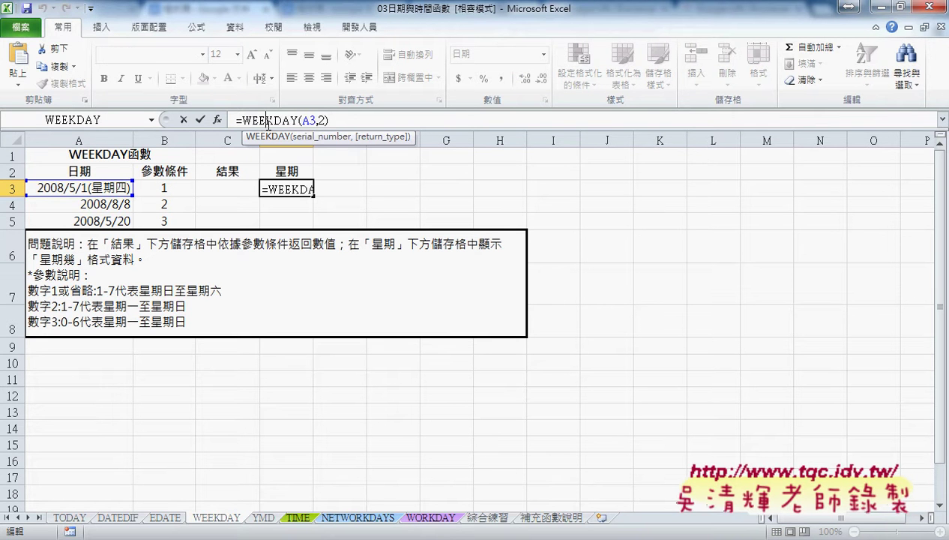
click(216, 119)
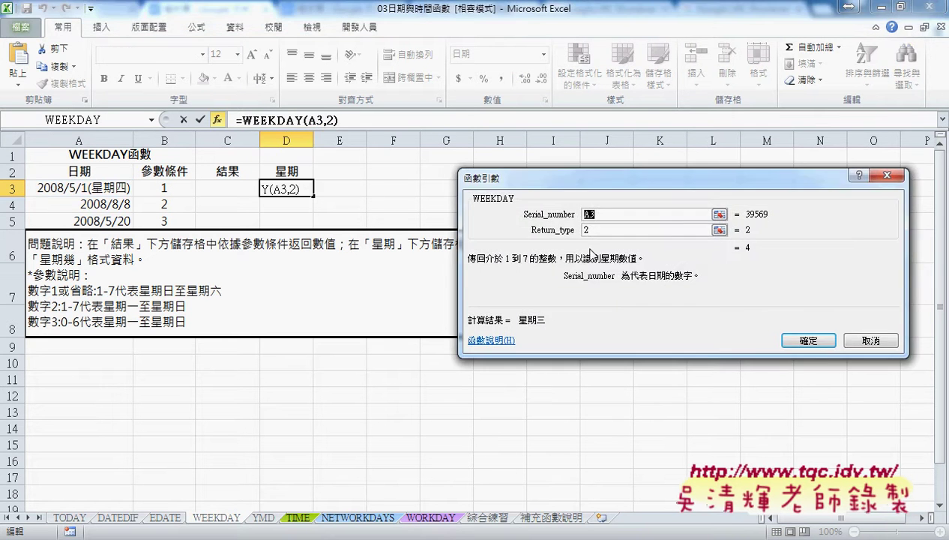
click(592, 231)
key(BackSpace)
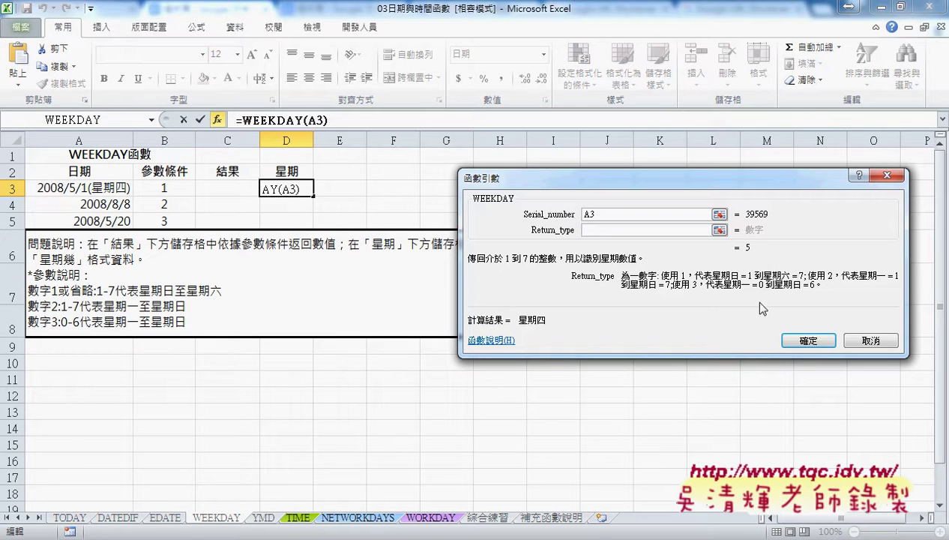
click(806, 339)
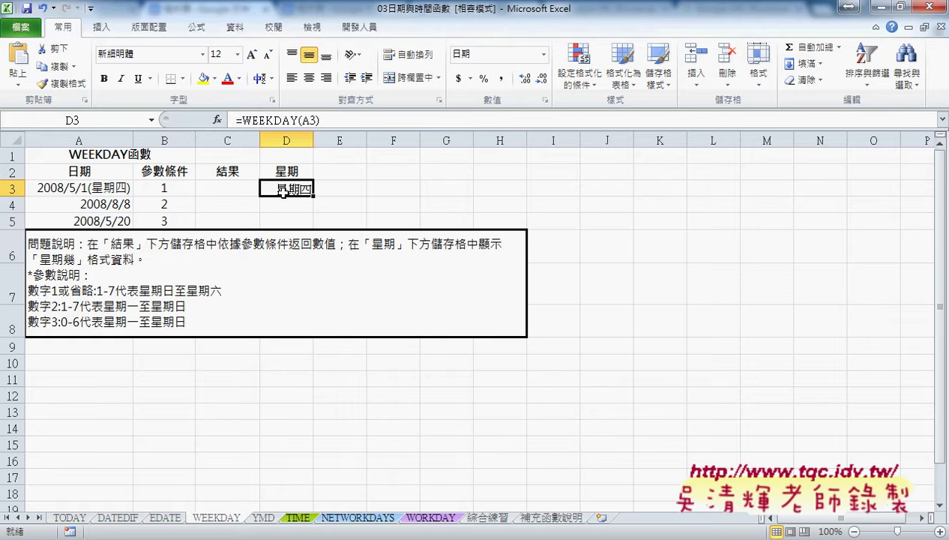
Step: On the YMD sheet, enter =YEAR(A3) in B3 to get 2005 from 2005/12/25
click(258, 518)
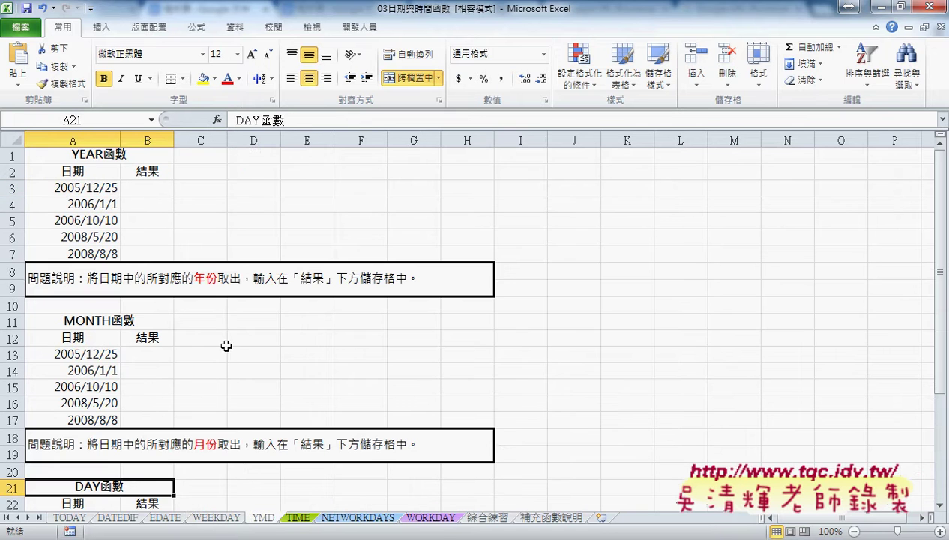
click(137, 186)
click(89, 189)
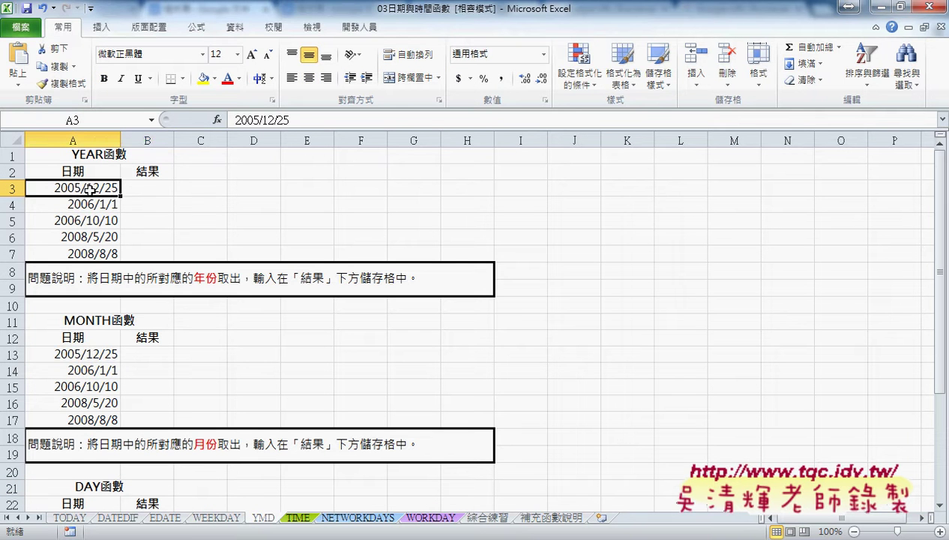
click(159, 188)
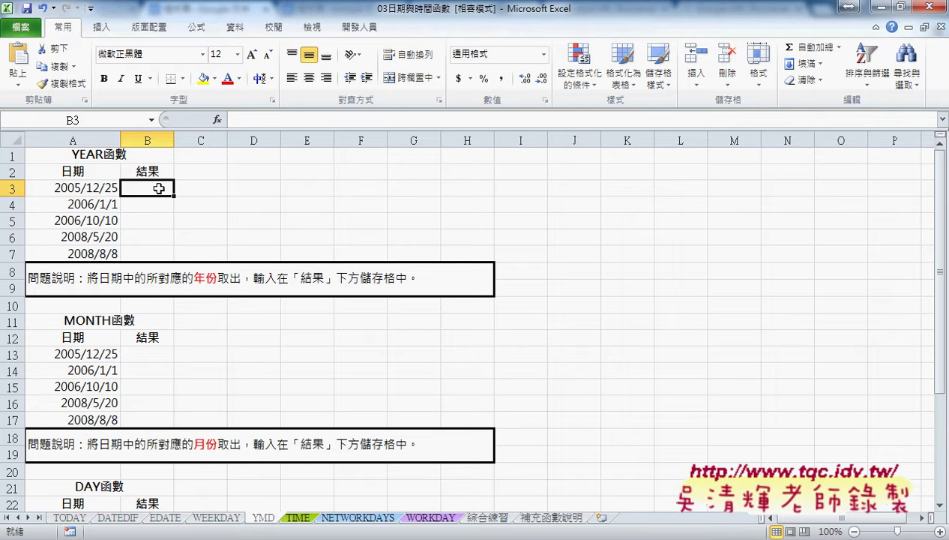
click(216, 119)
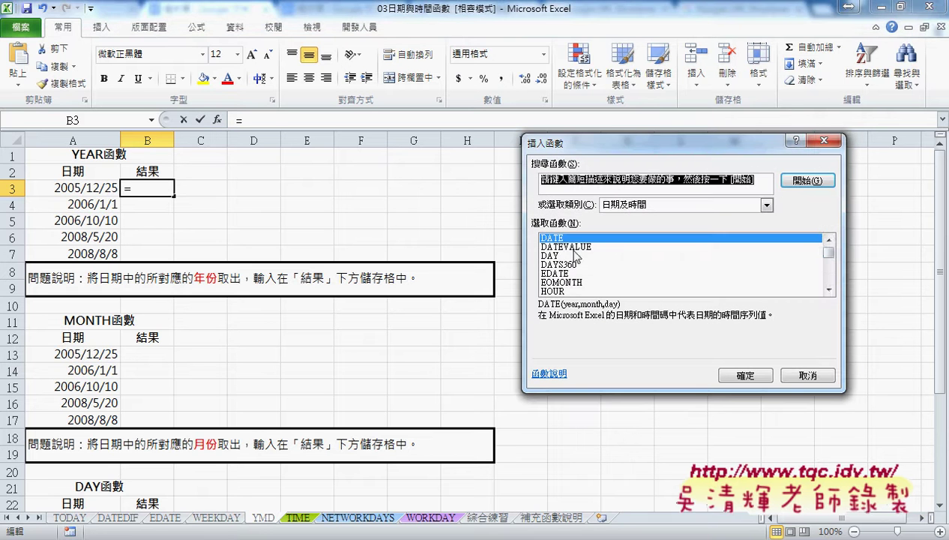
drag(828, 253, 828, 281)
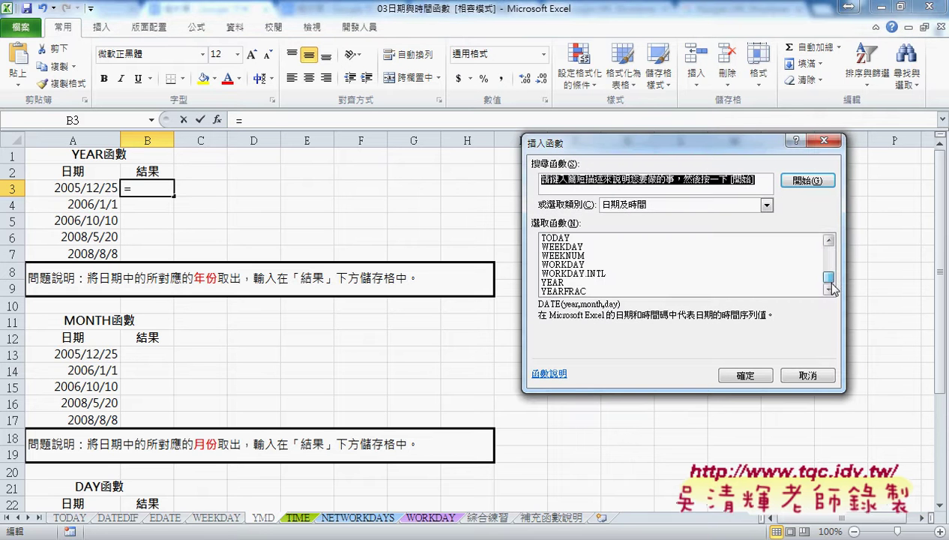
click(559, 274)
click(554, 283)
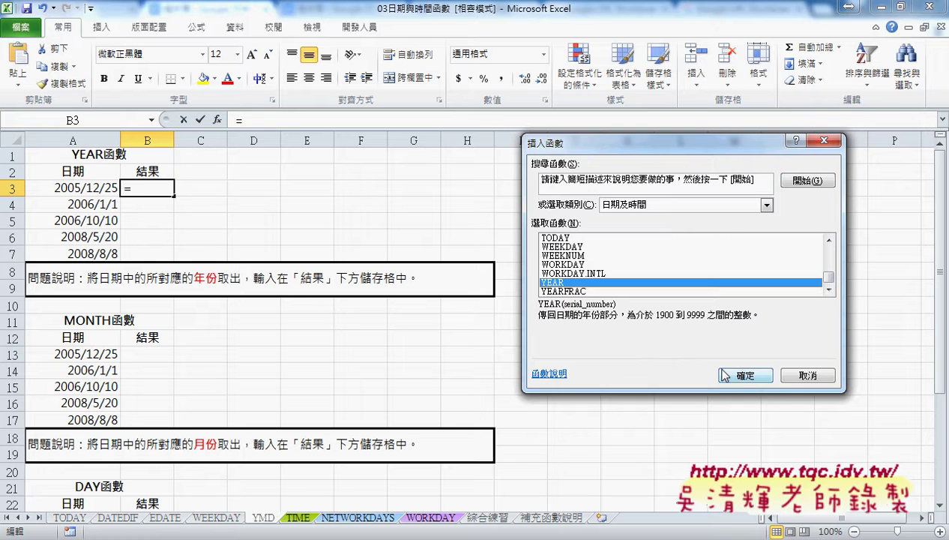
click(745, 374)
click(102, 188)
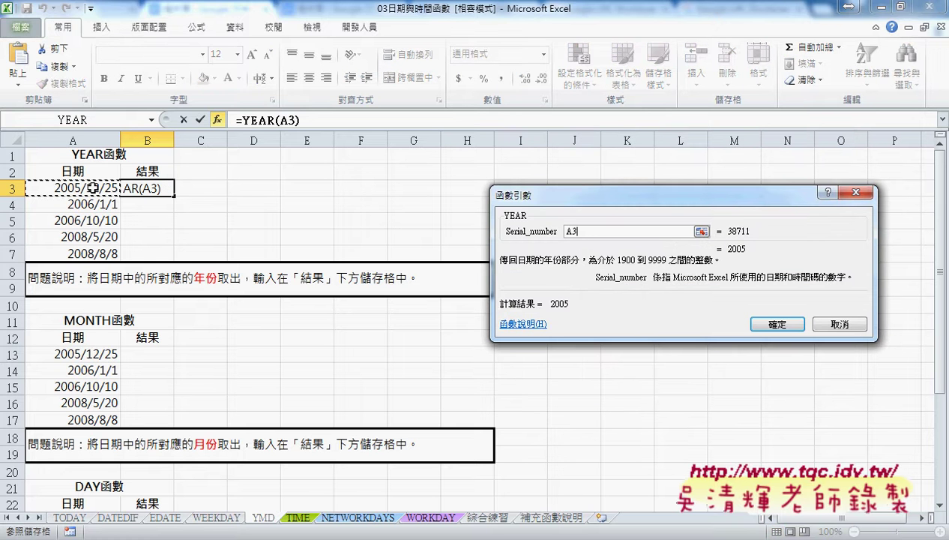
click(777, 324)
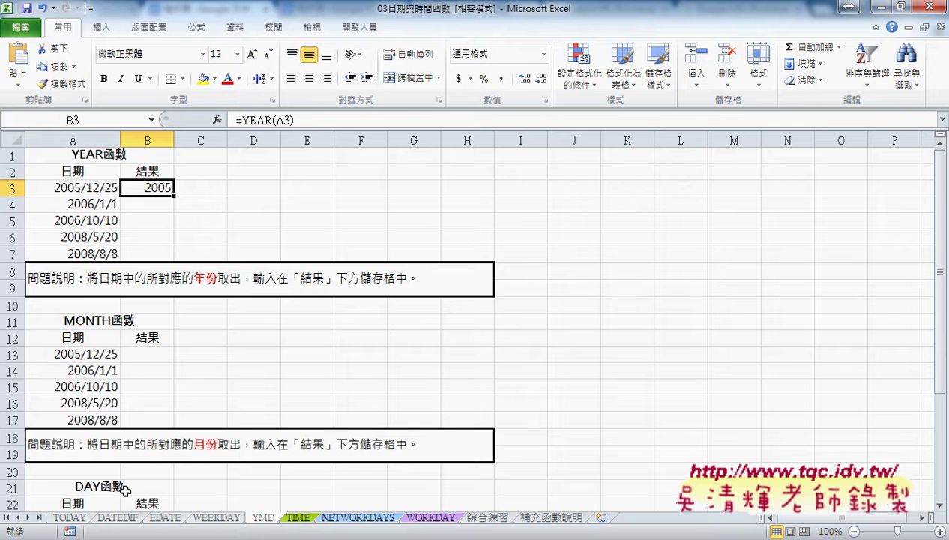
Step: Scroll the YMD sheet down to the DAY section, then switch to the TIME sheet
scroll(146, 464, down, 2)
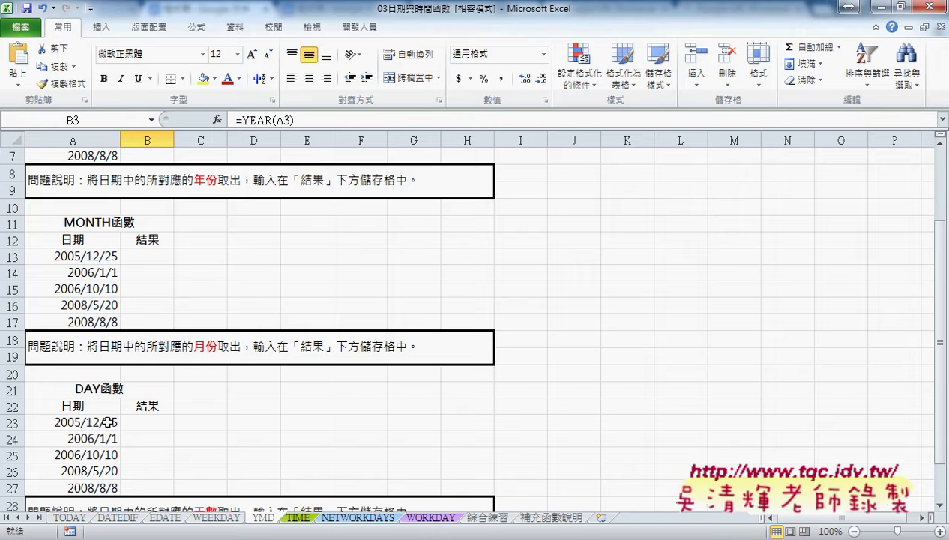
scroll(177, 377, down, 1)
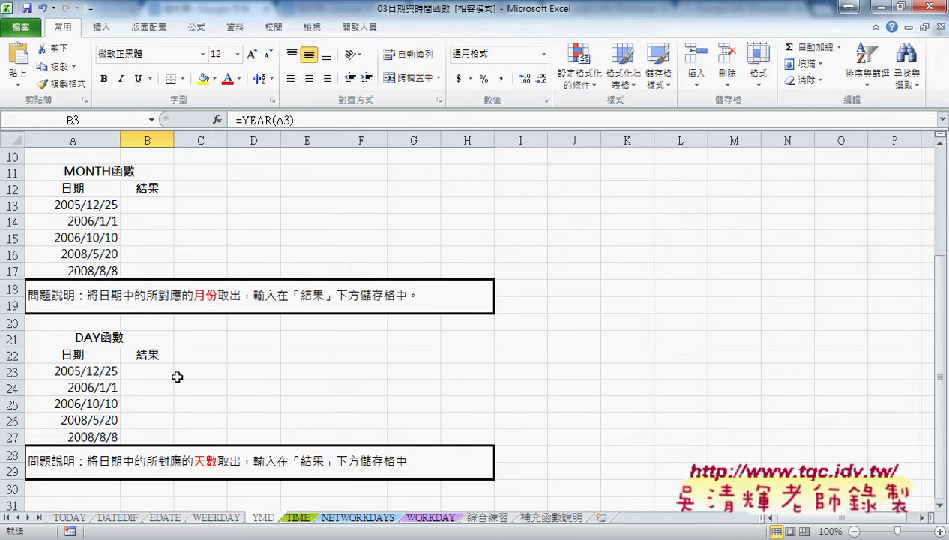
scroll(177, 376, down, 2)
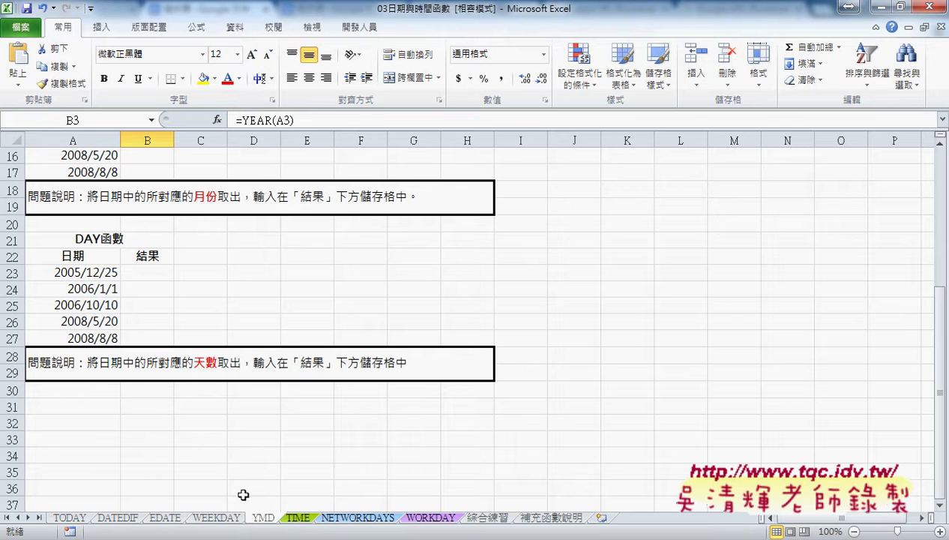
click(298, 517)
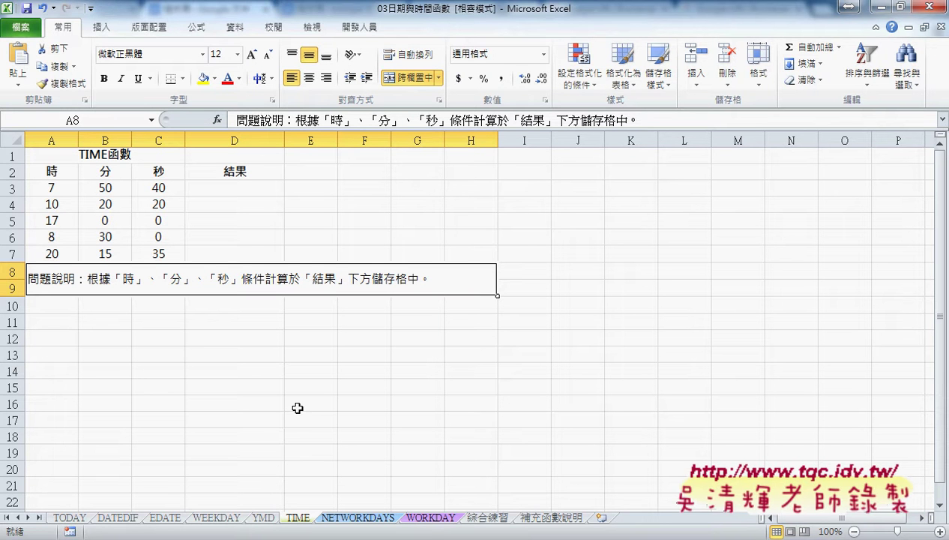
Step: Choose the TIME function from the Date & Time list for cell D3
click(243, 187)
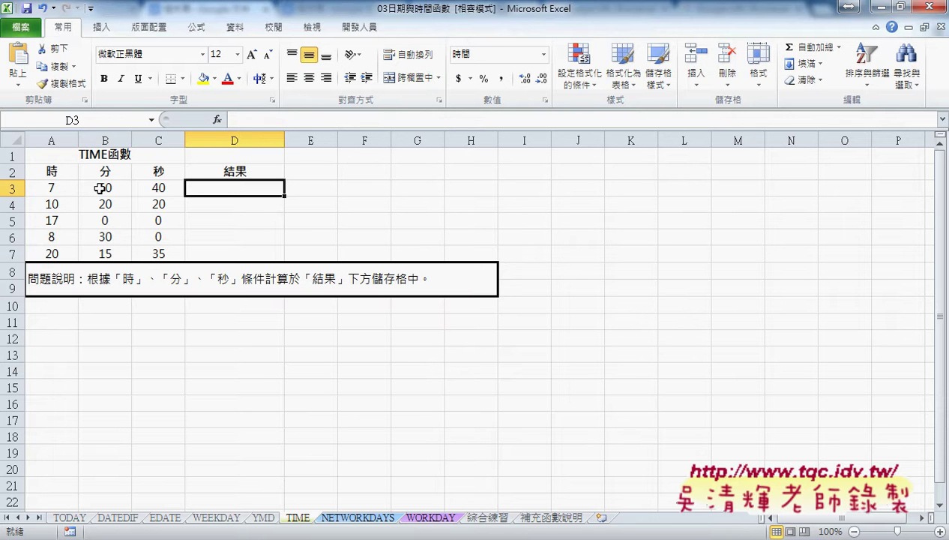
click(217, 120)
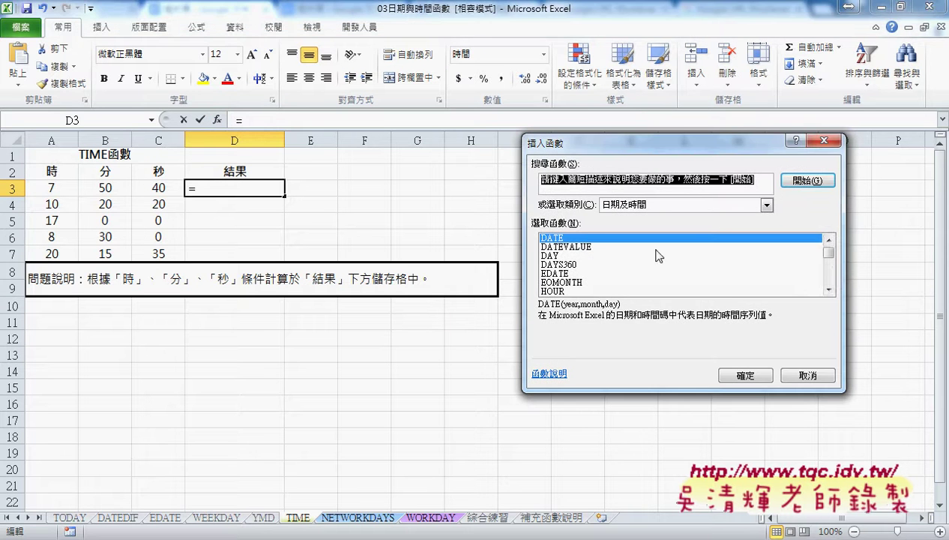
drag(829, 253, 830, 256)
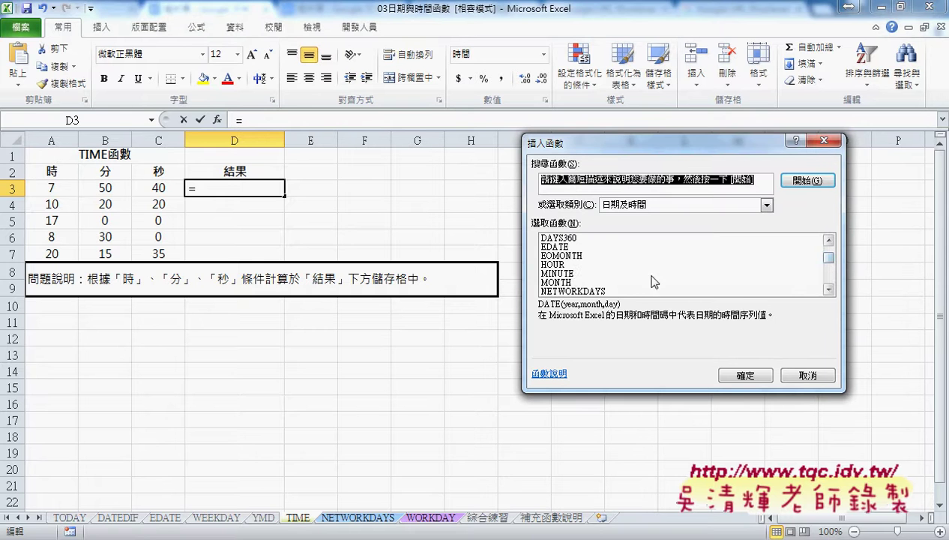
scroll(823, 292, down, 6)
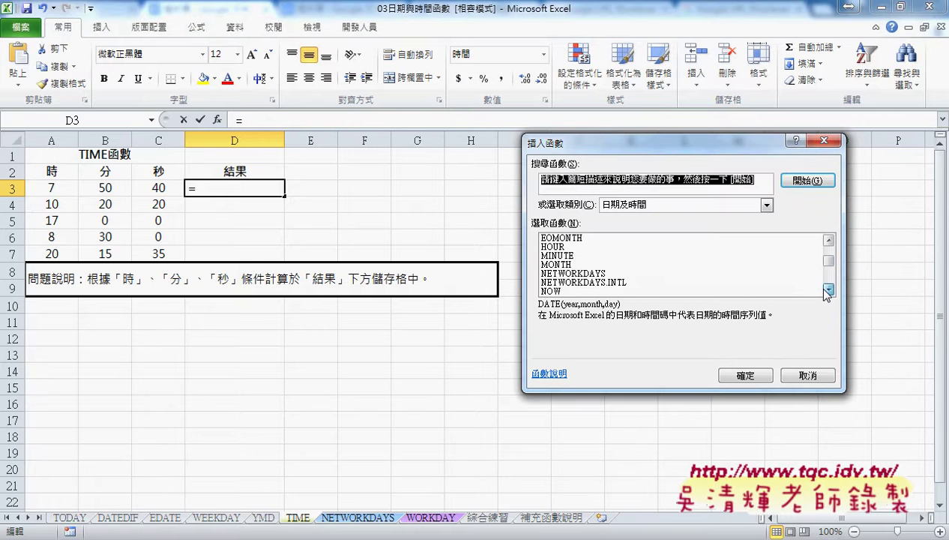
click(571, 275)
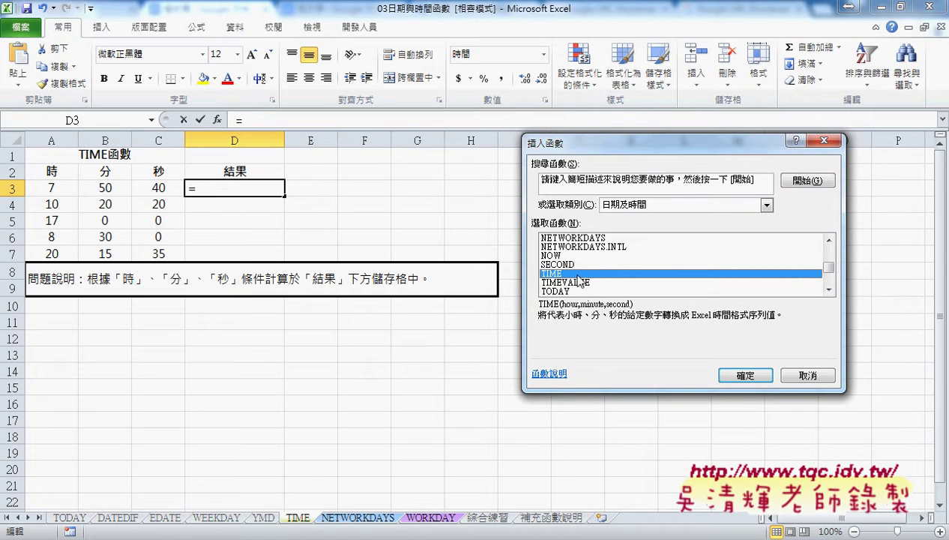
click(744, 375)
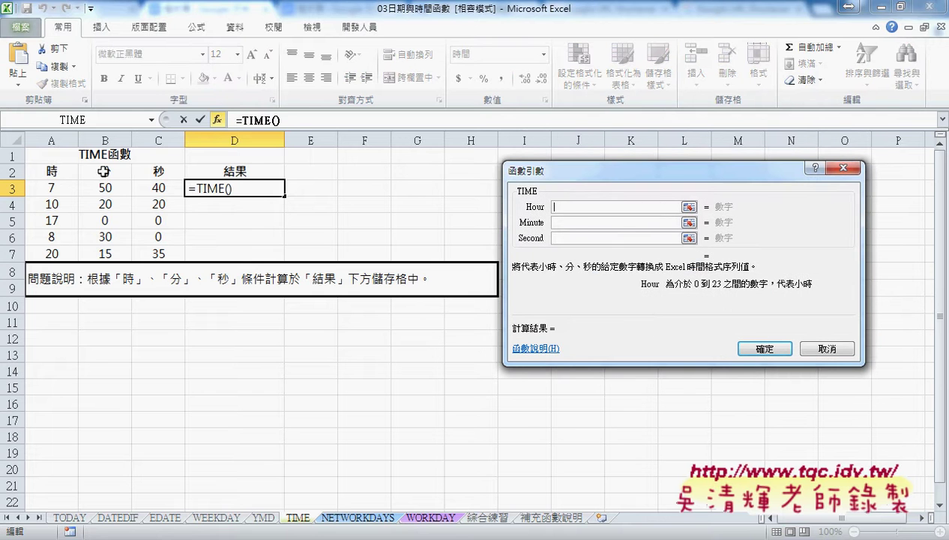
Step: Set TIME's arguments to A3, B3, C3 for 7:50:40 AM, then widen column E
click(53, 186)
click(567, 222)
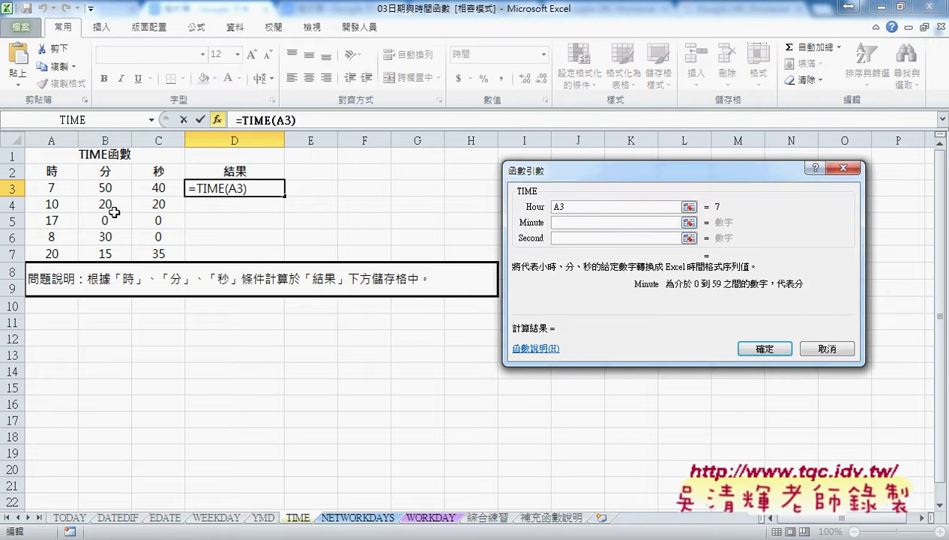
click(102, 190)
click(568, 240)
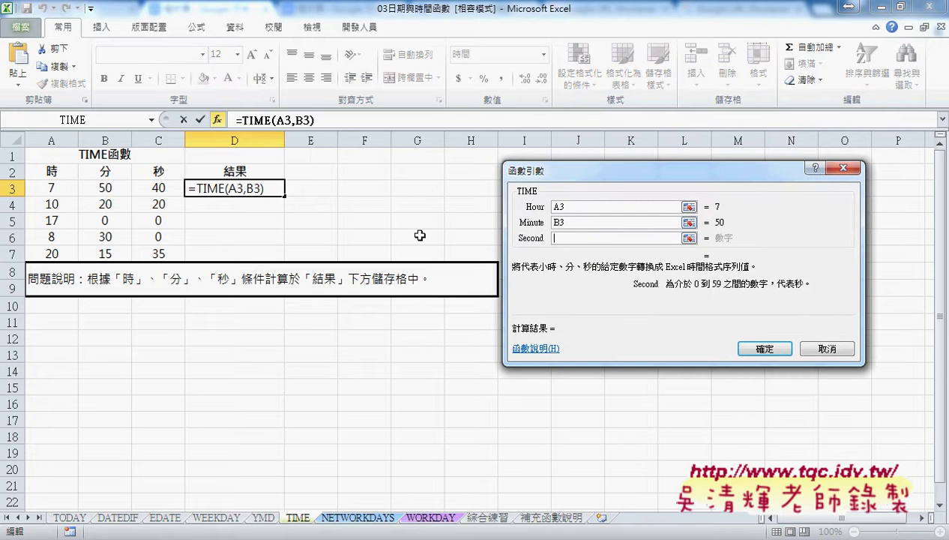
click(159, 188)
click(764, 350)
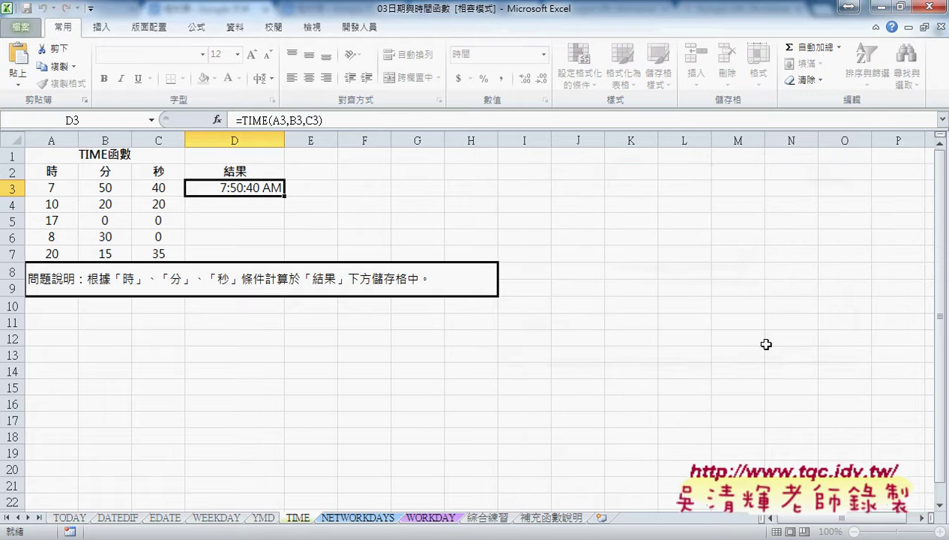
drag(337, 140, 459, 151)
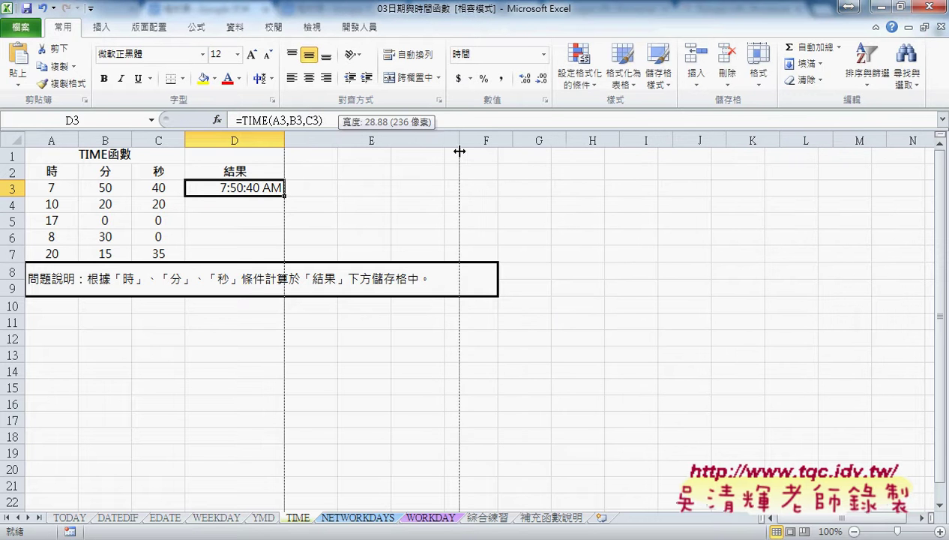
click(337, 189)
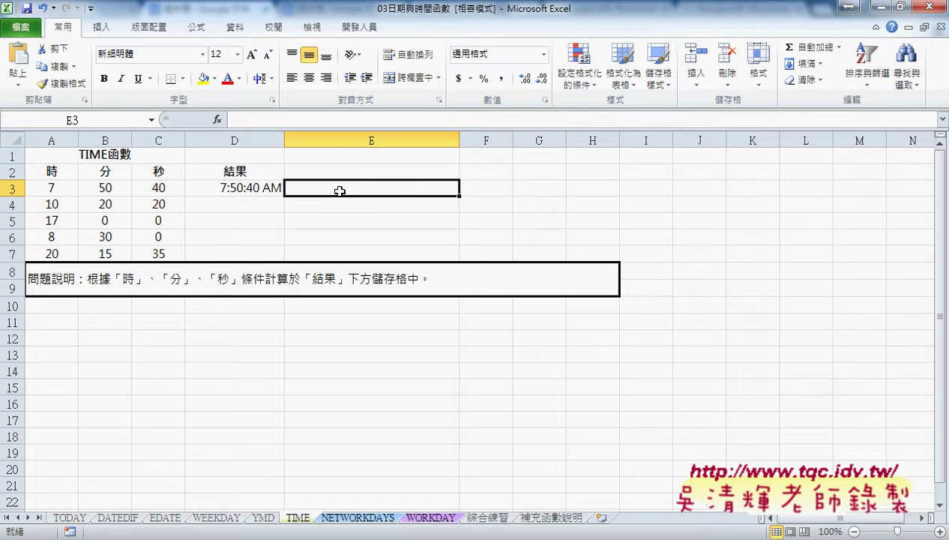
Step: Enter =TIME(A3,B3,C3+36) in E3, adding 36 seconds to show 07:51 AM
click(217, 120)
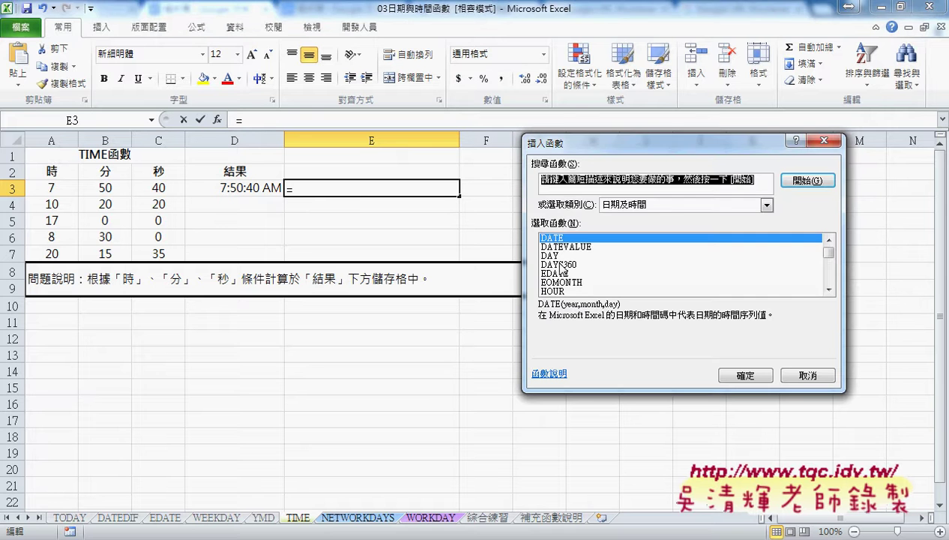
scroll(830, 263, down, 3)
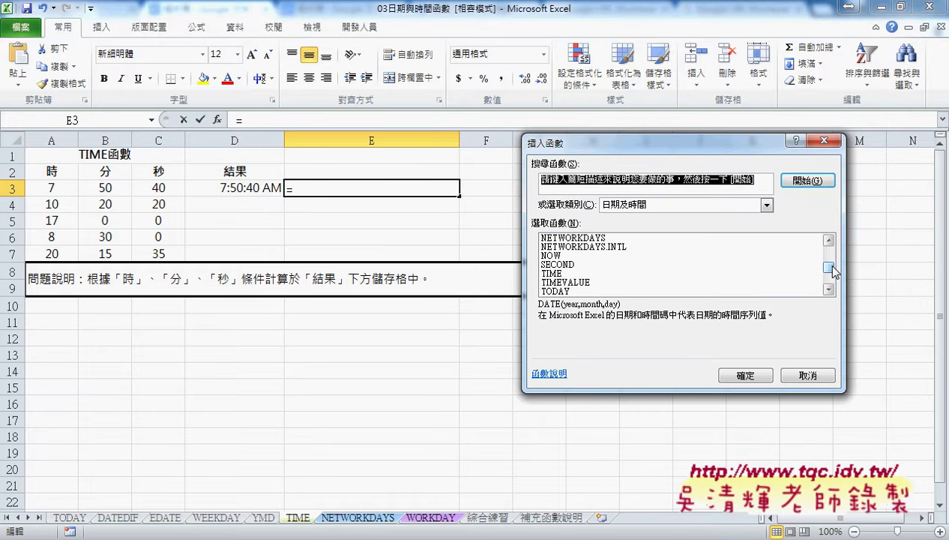
click(556, 275)
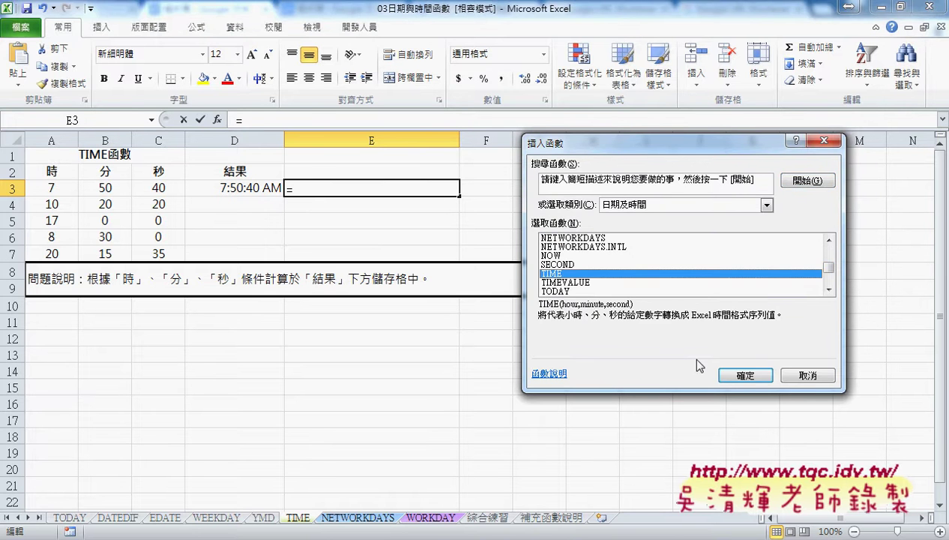
click(745, 375)
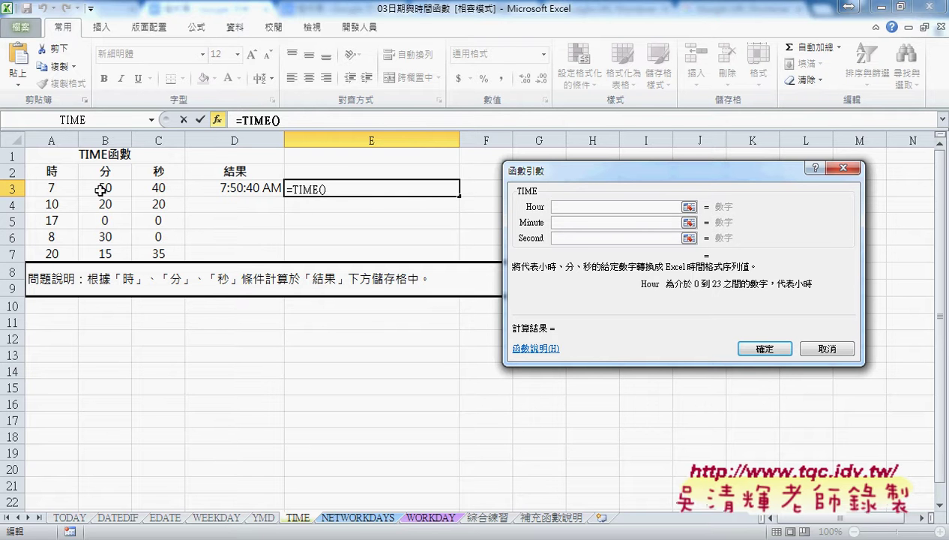
click(54, 187)
click(562, 223)
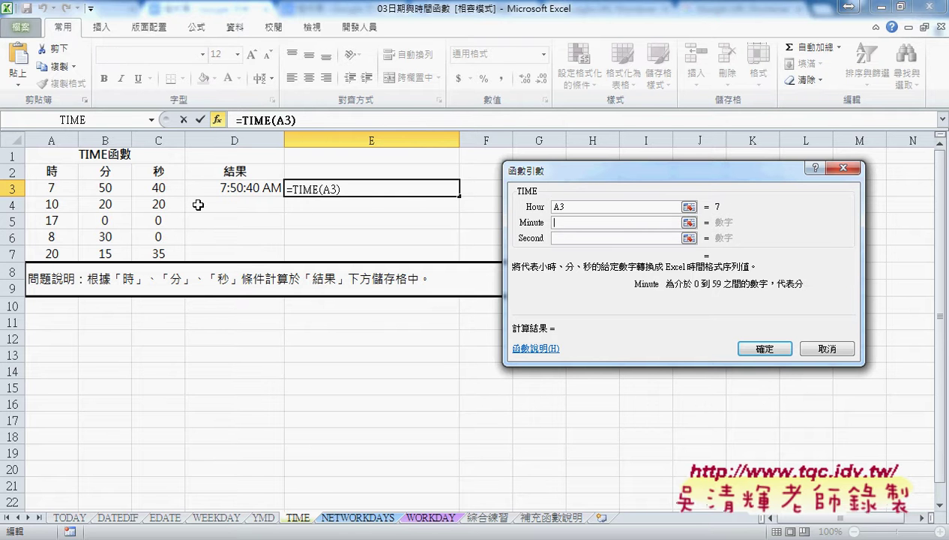
click(107, 186)
click(560, 237)
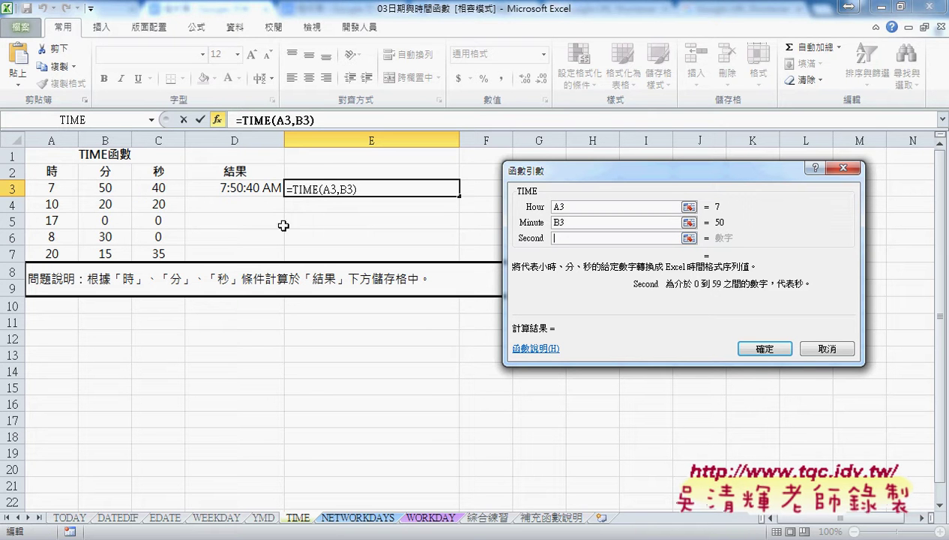
click(163, 189)
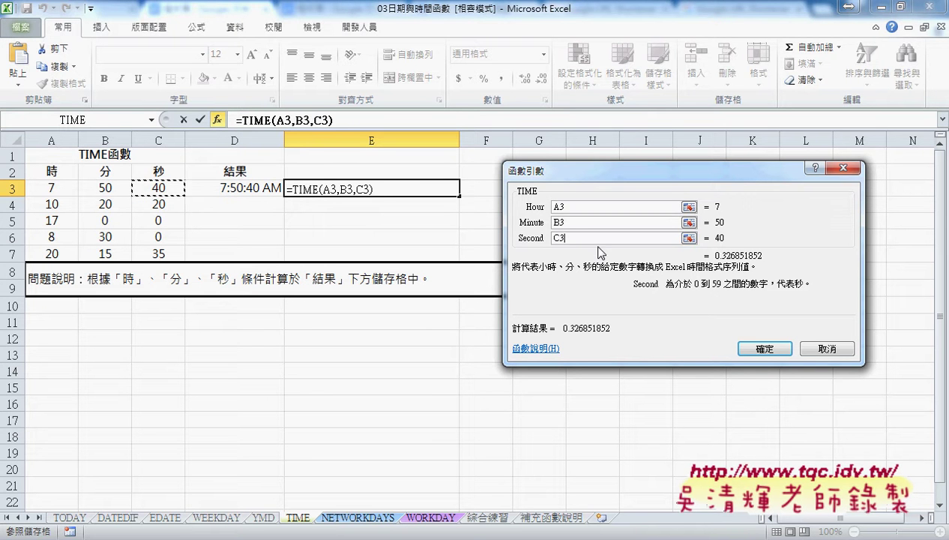
text(+36)
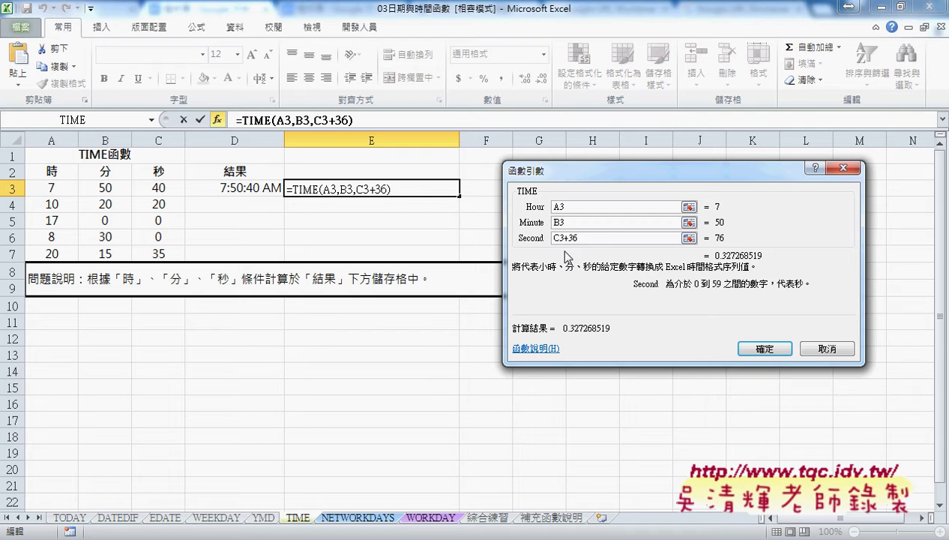
click(763, 349)
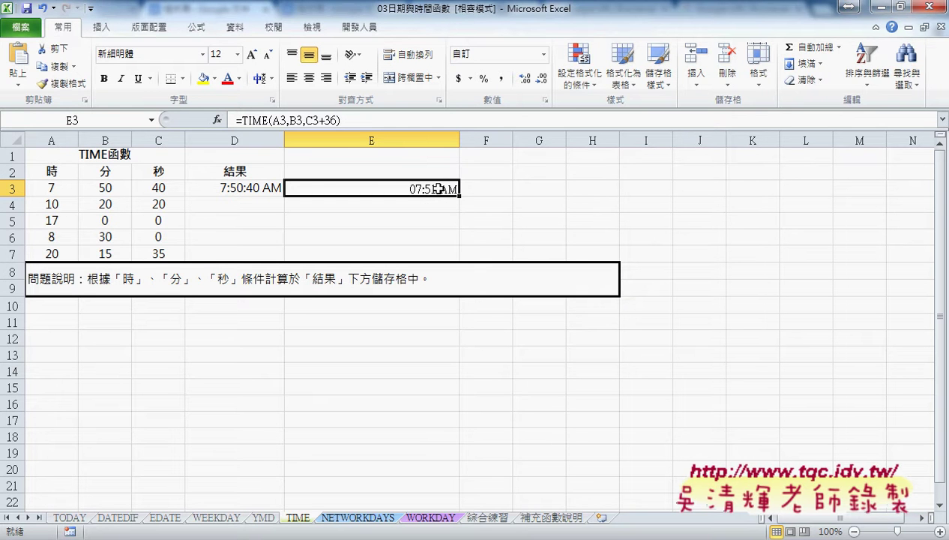
Step: Apply the custom time format hh:mm:ss AM/PM to E3 so it shows 07:51:16 AM
right_click(439, 188)
click(539, 408)
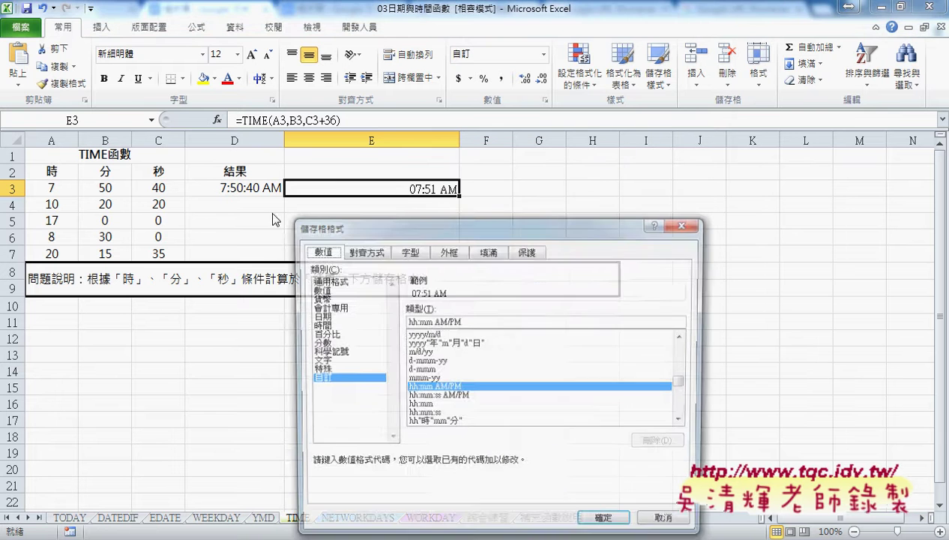
drag(536, 231, 716, 102)
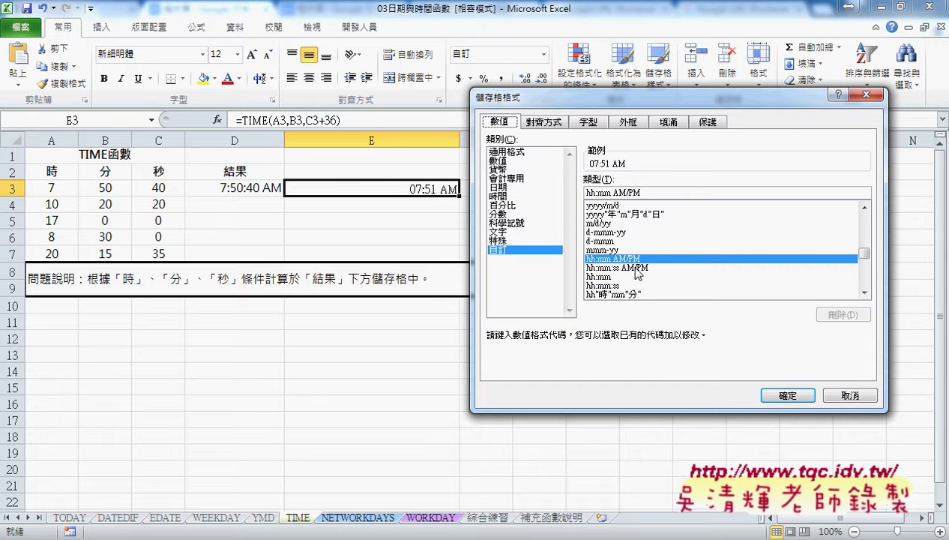
click(621, 268)
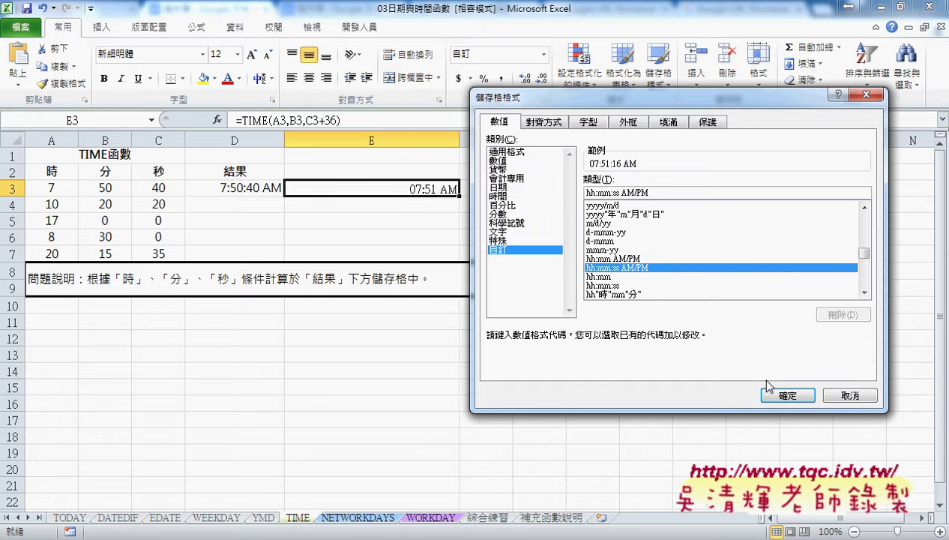
click(784, 395)
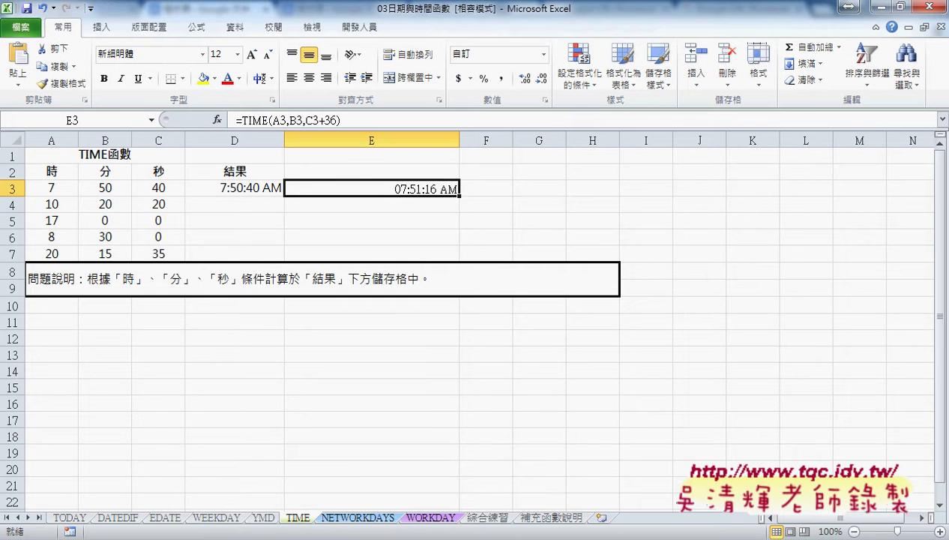
mouse_move(404, 537)
click(405, 510)
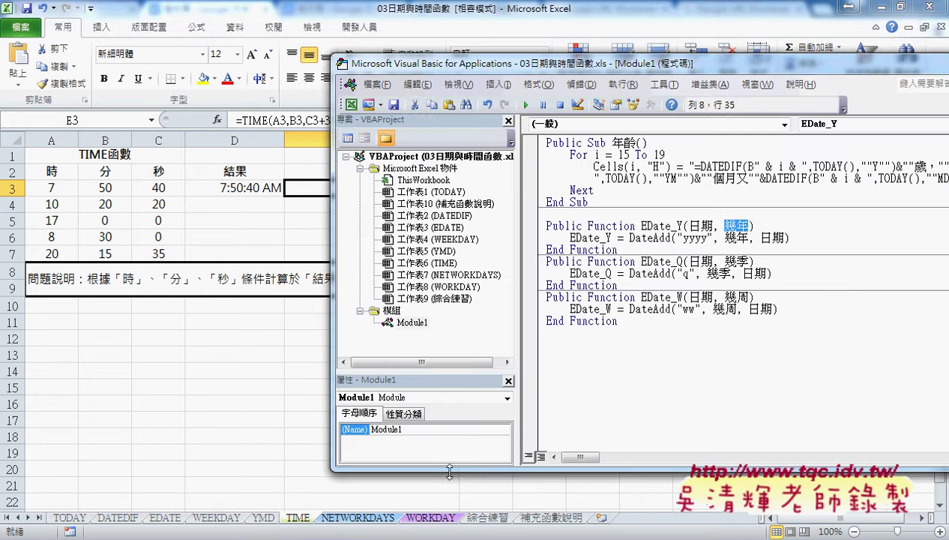
click(646, 237)
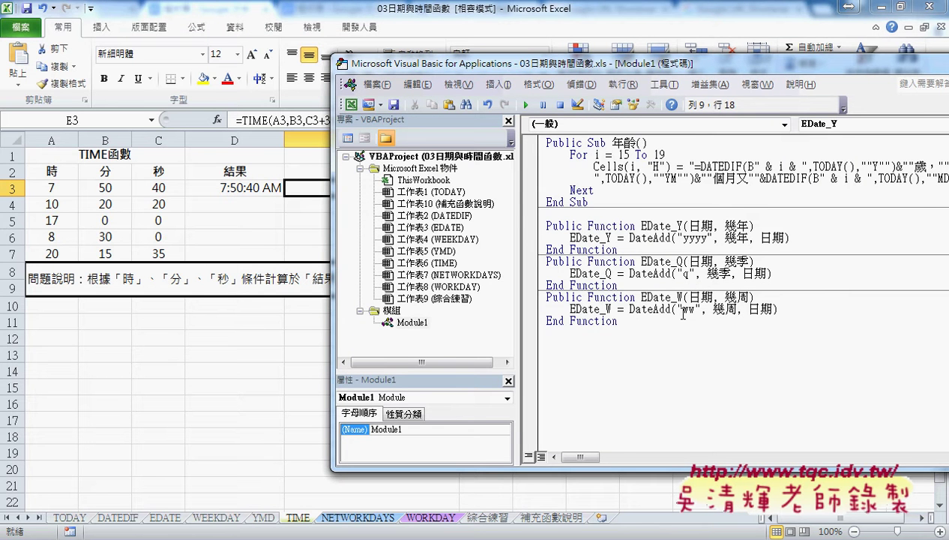
key(F1)
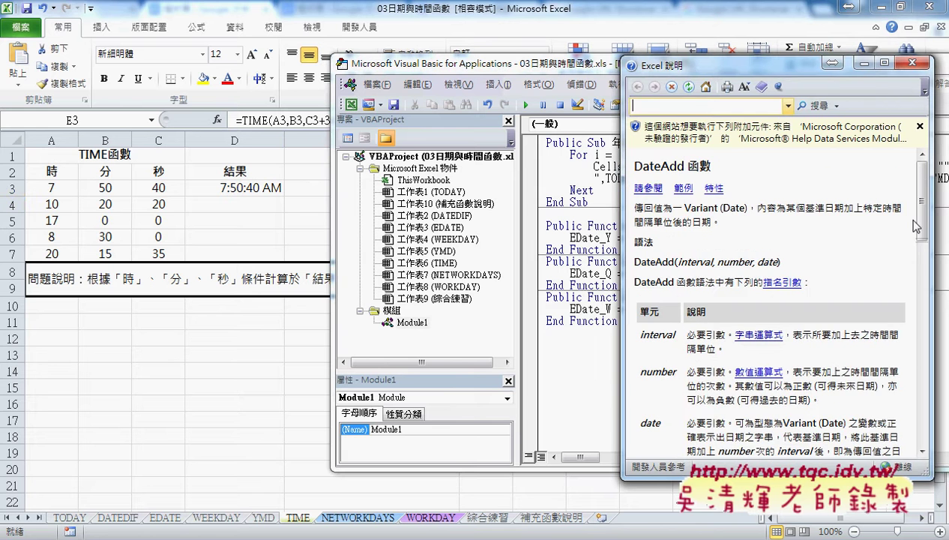
drag(920, 199, 923, 315)
drag(705, 355, 644, 309)
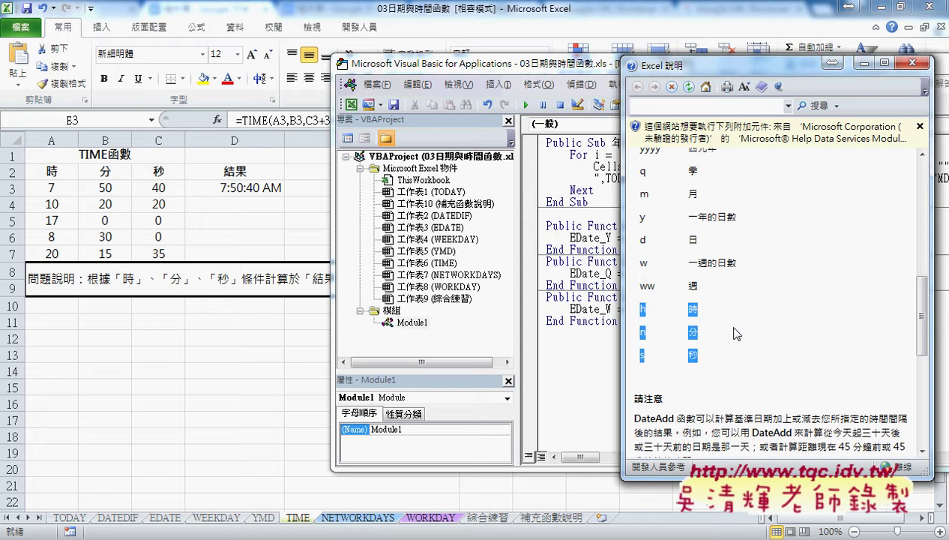
drag(750, 68, 894, 72)
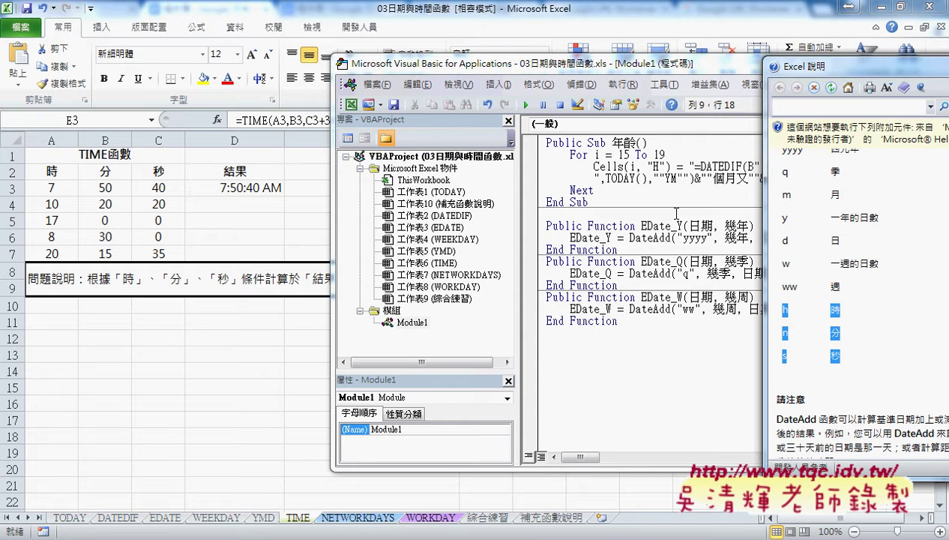
drag(841, 67, 472, 83)
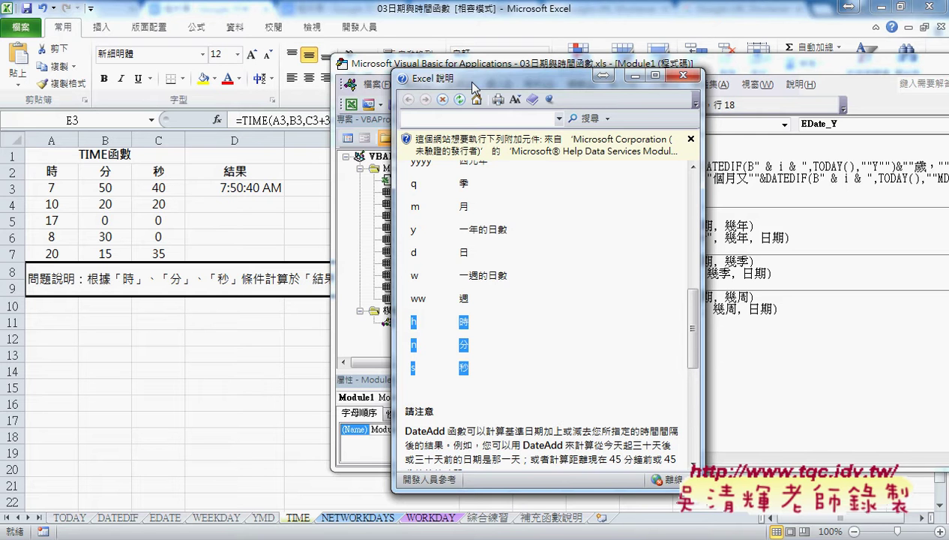
click(683, 75)
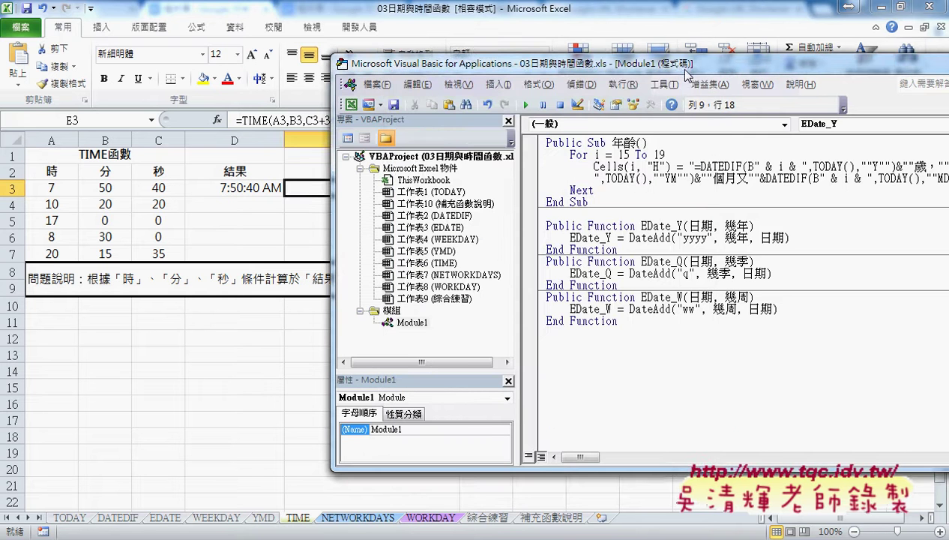
drag(684, 69, 536, 65)
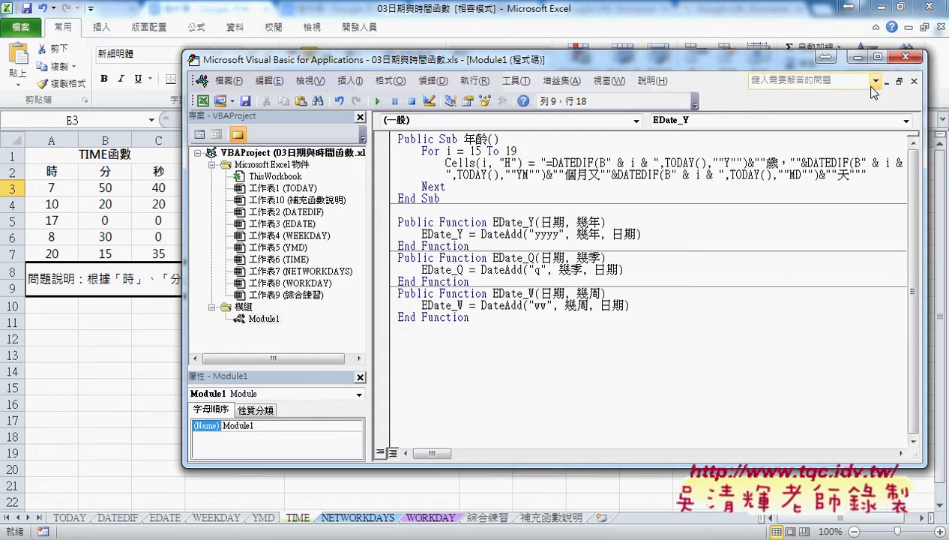
click(904, 56)
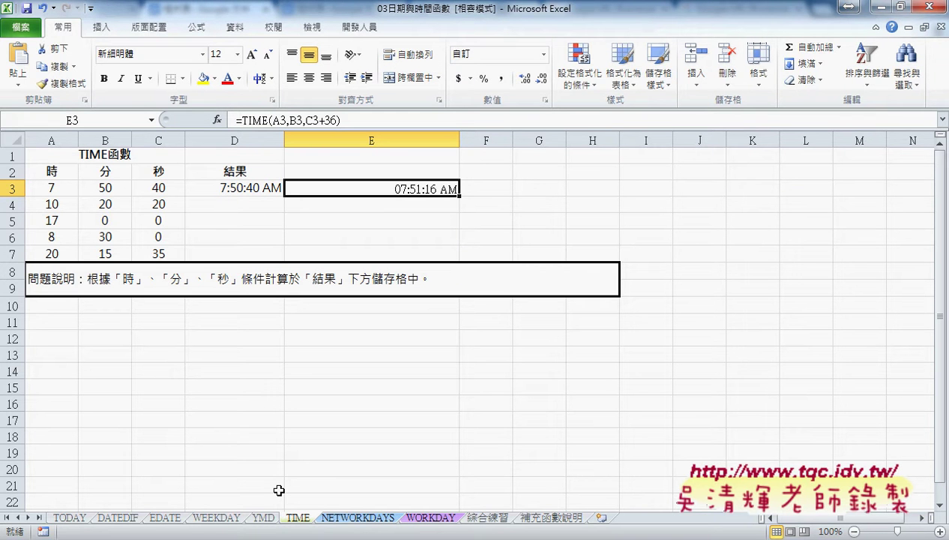
click(358, 518)
key(ctrl+Page_Down)
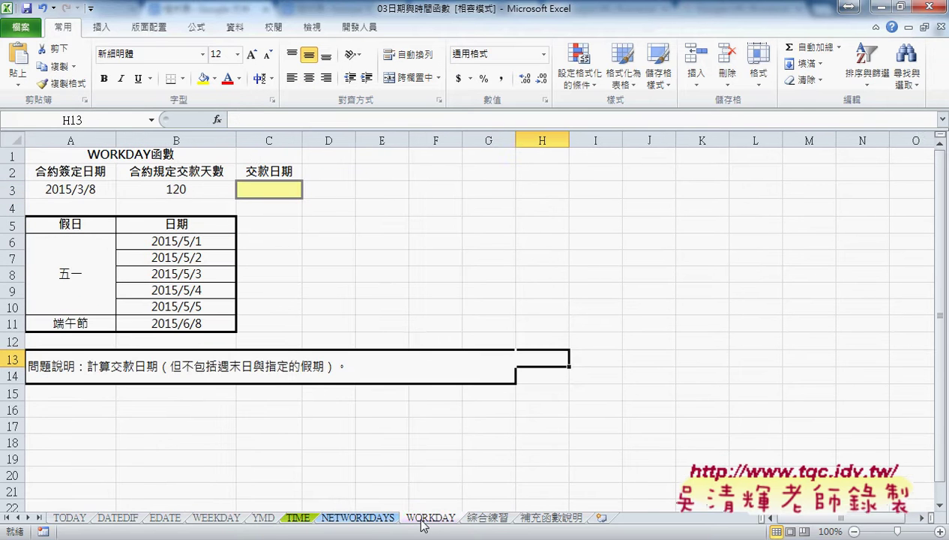
click(356, 519)
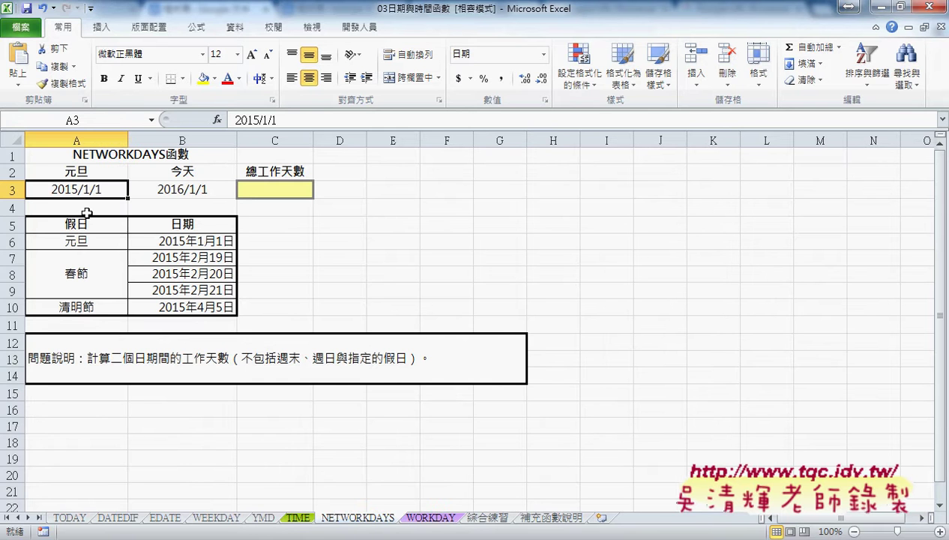
click(283, 188)
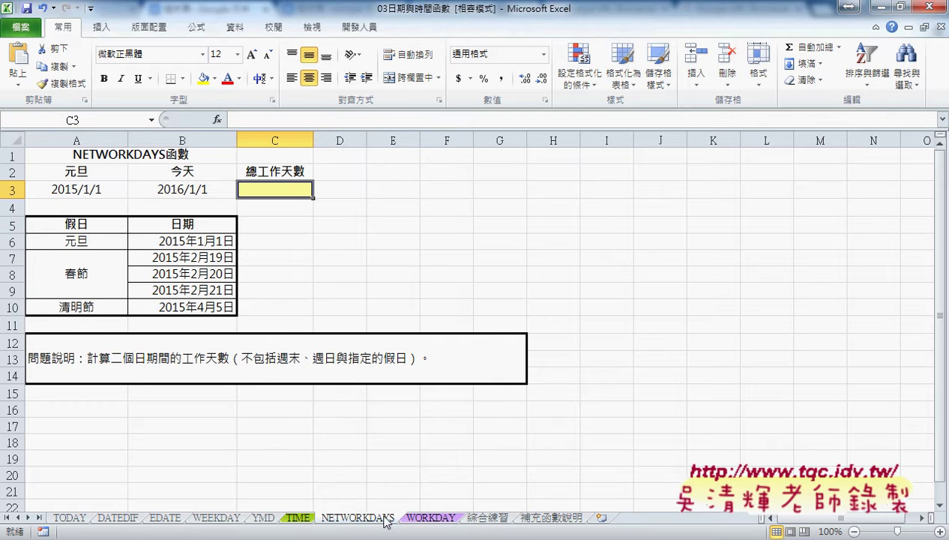
click(433, 519)
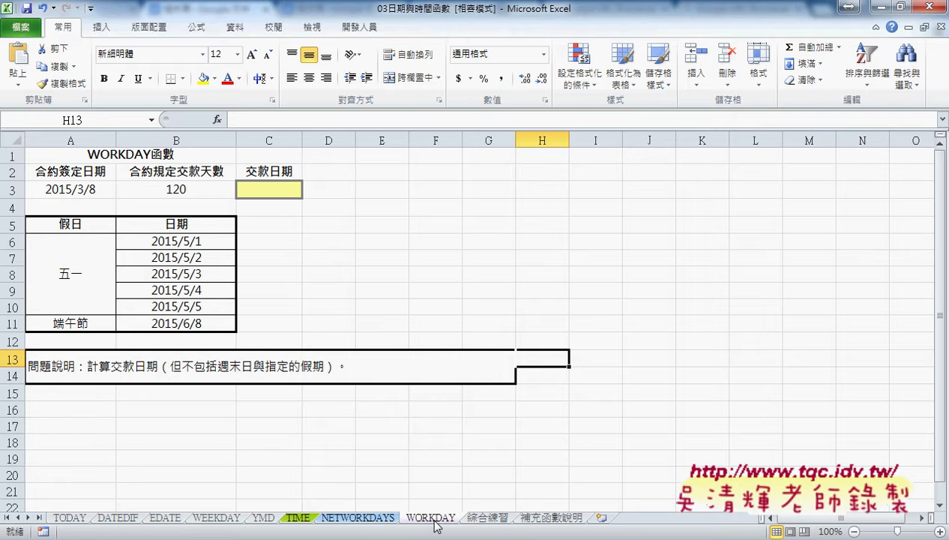
click(373, 518)
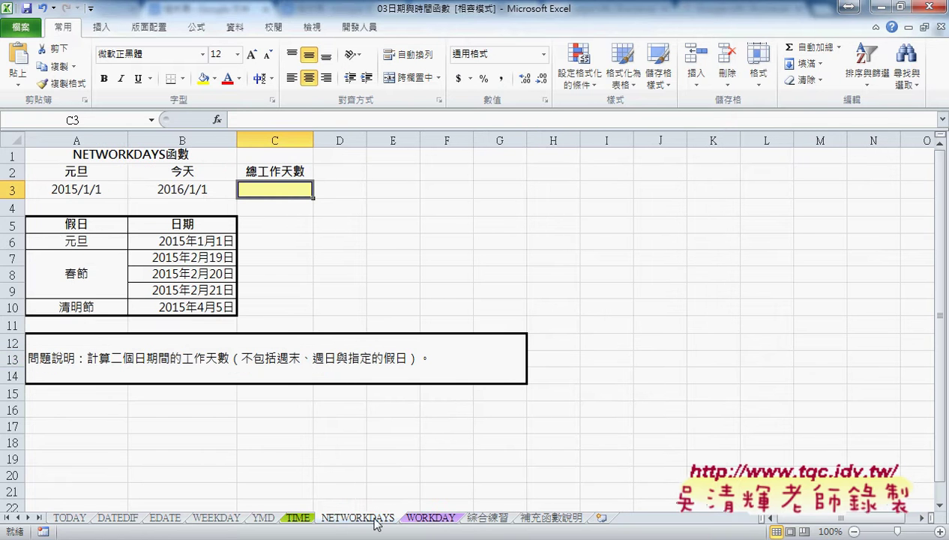
click(438, 518)
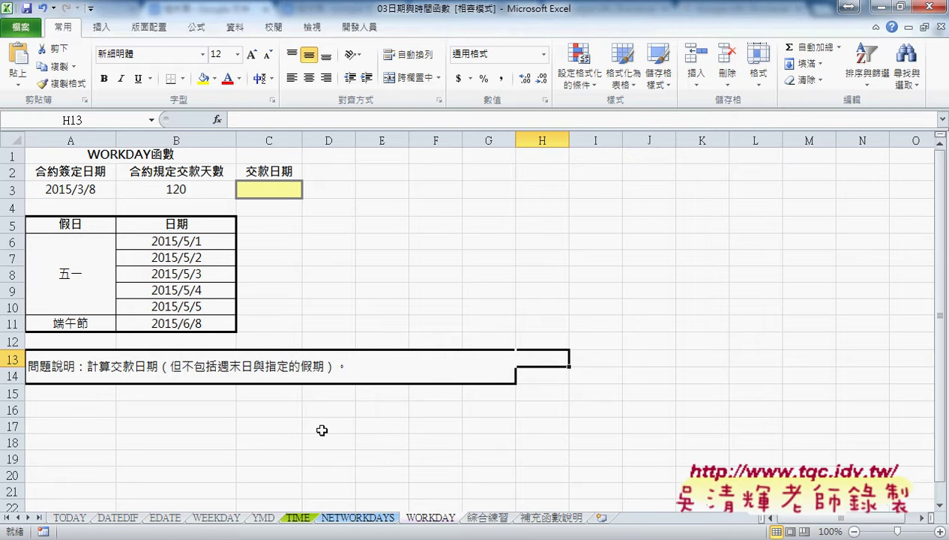
click(367, 518)
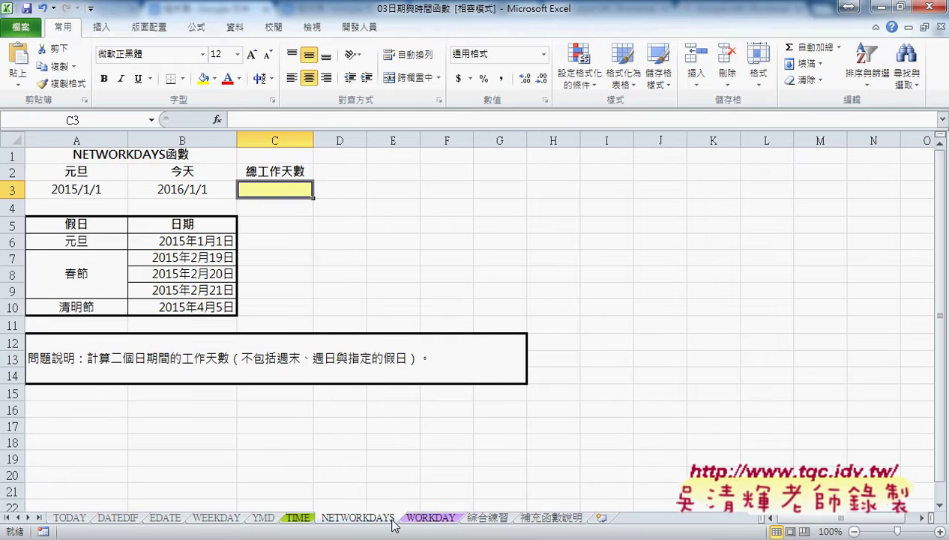
click(428, 519)
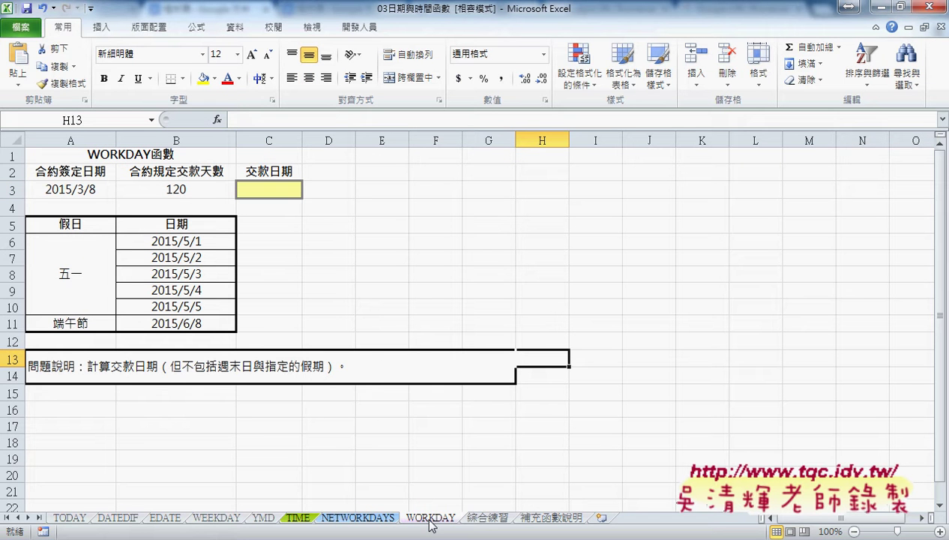
click(375, 519)
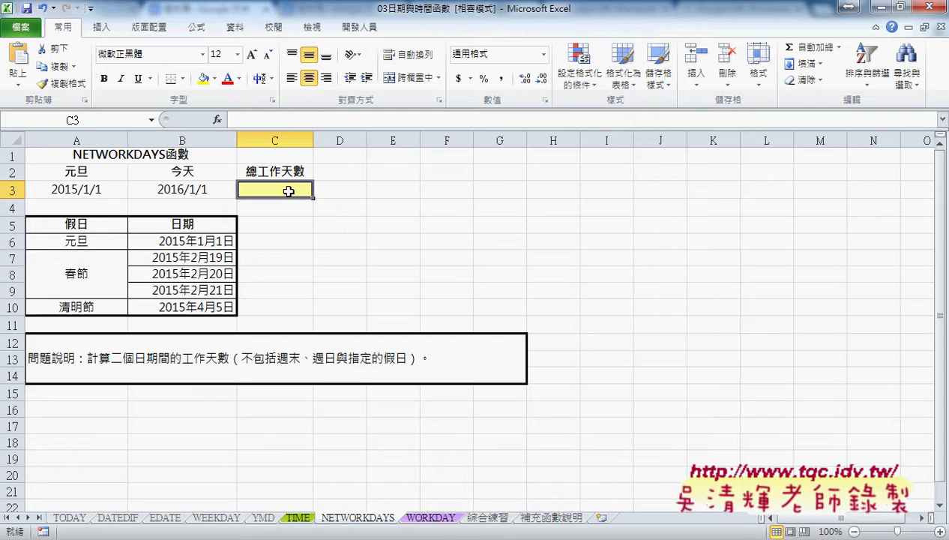
Step: Insert the NETWORKDAYS function into C3 on the NETWORKDAYS sheet
click(432, 517)
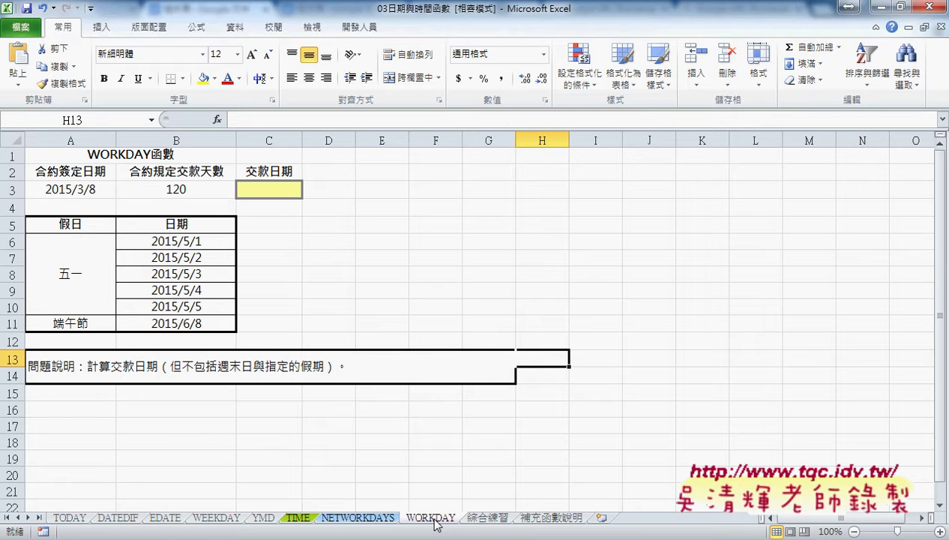
click(378, 518)
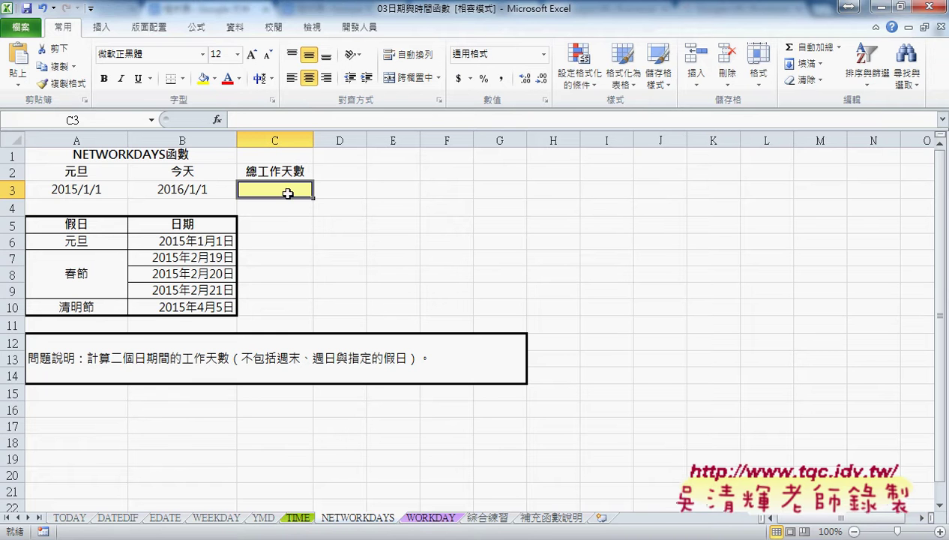
click(217, 119)
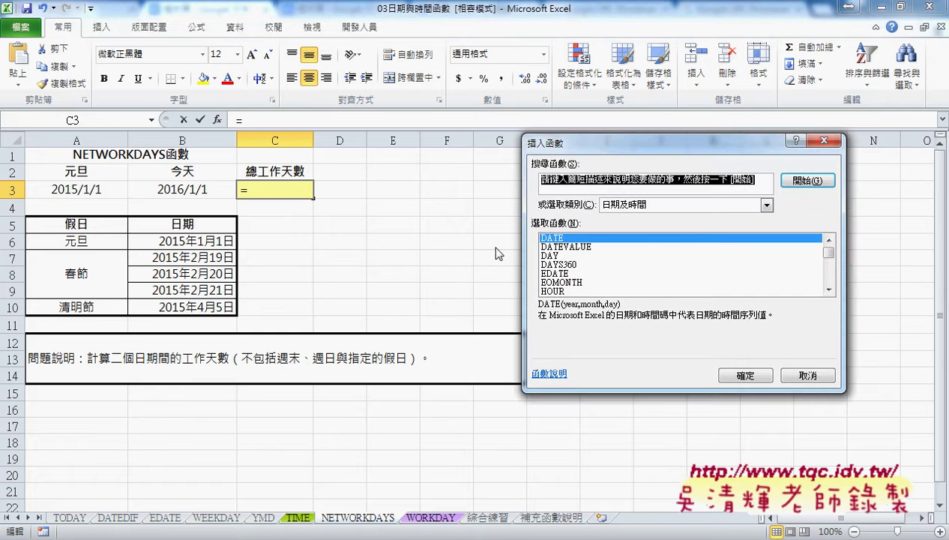
drag(829, 255, 830, 272)
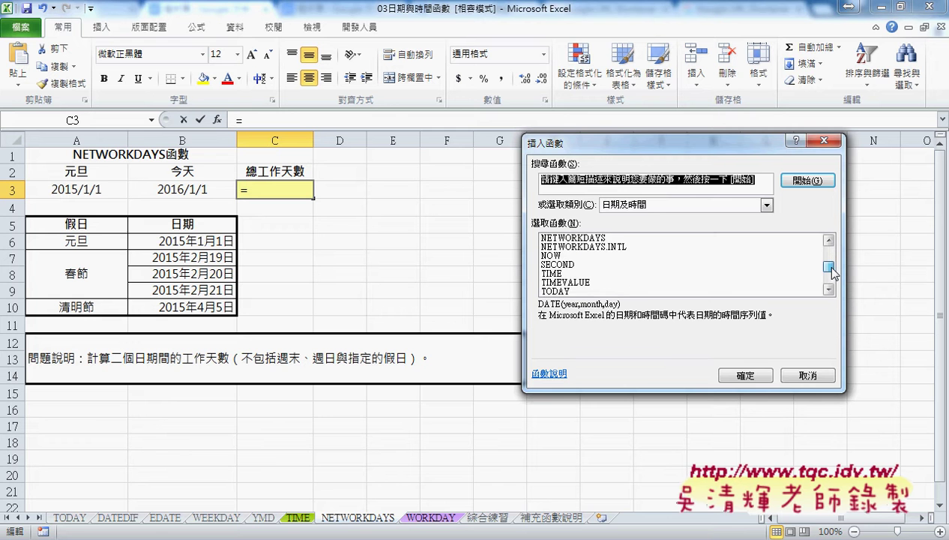
click(577, 237)
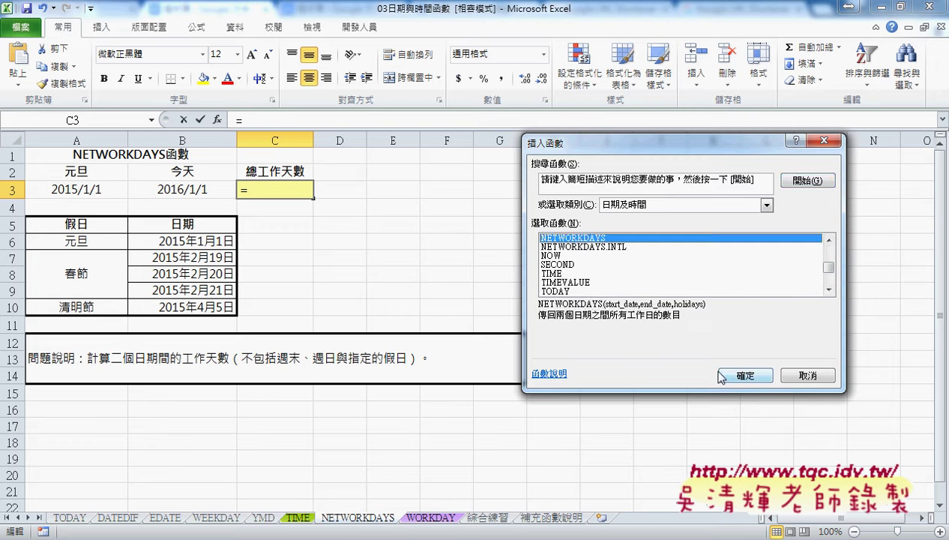
click(745, 376)
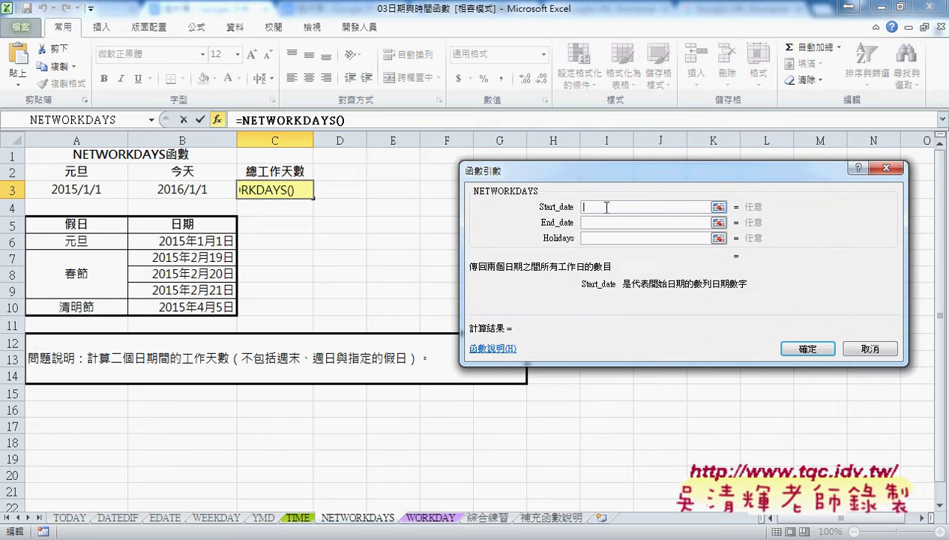
Step: Set NETWORKDAYS Start_date to A3 and End_date to B3, previewing 262
click(99, 188)
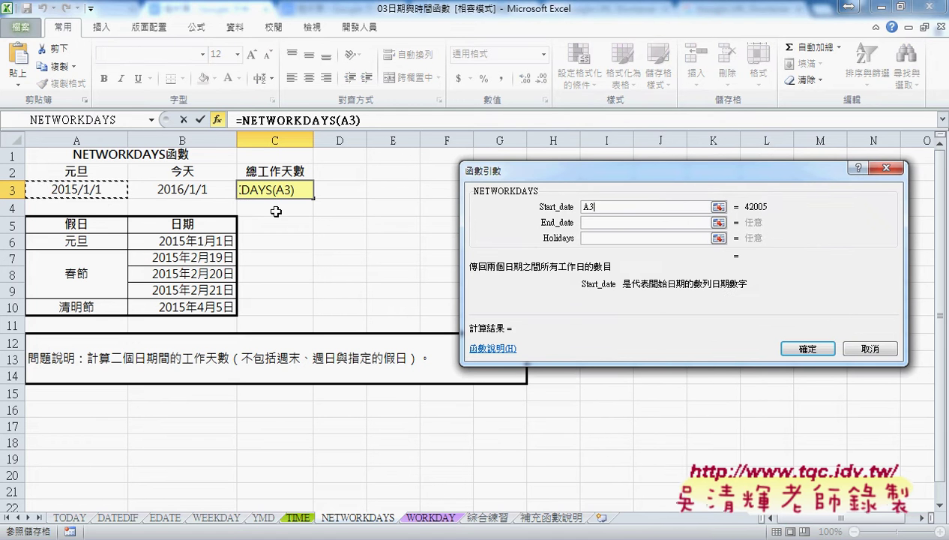
click(588, 222)
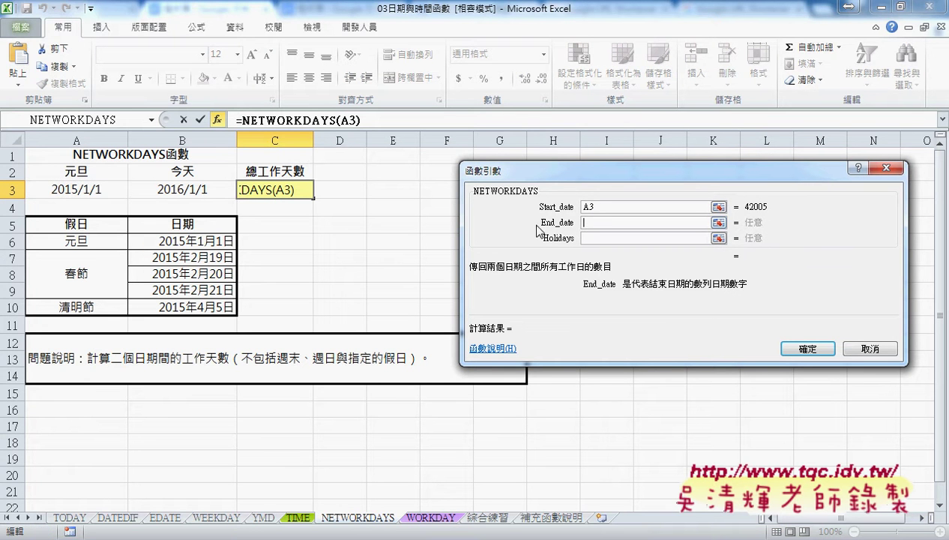
click(192, 190)
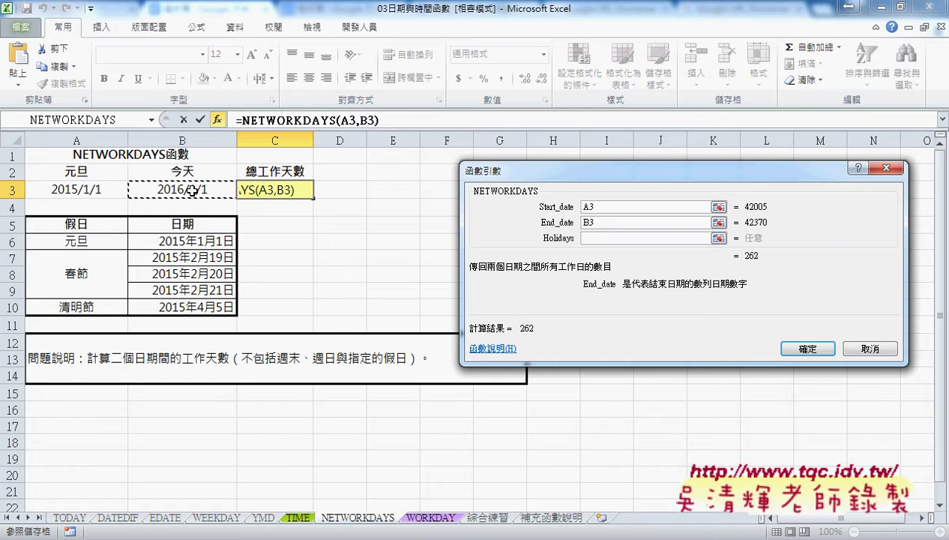
click(584, 237)
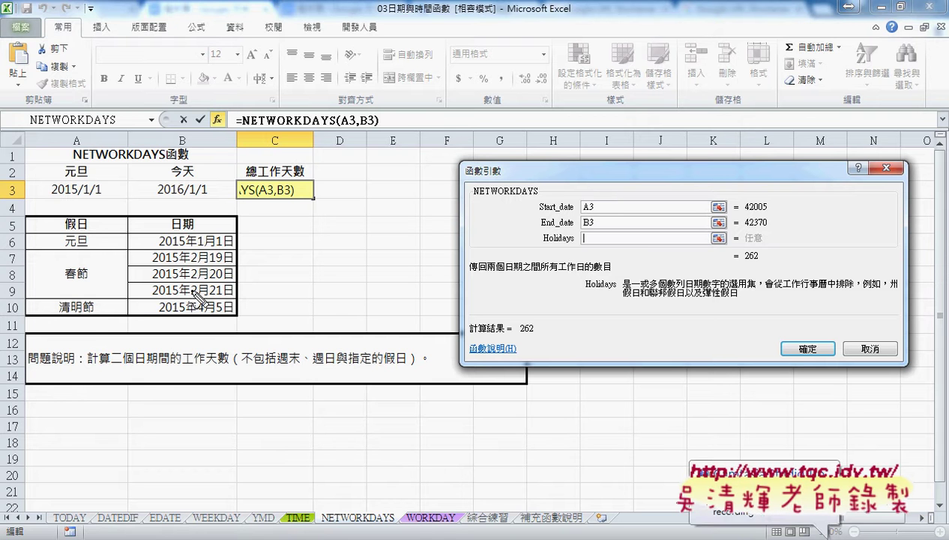
Step: Set the Holidays argument to B6:B10 and confirm, giving 259 working days in C3
drag(196, 326, 229, 327)
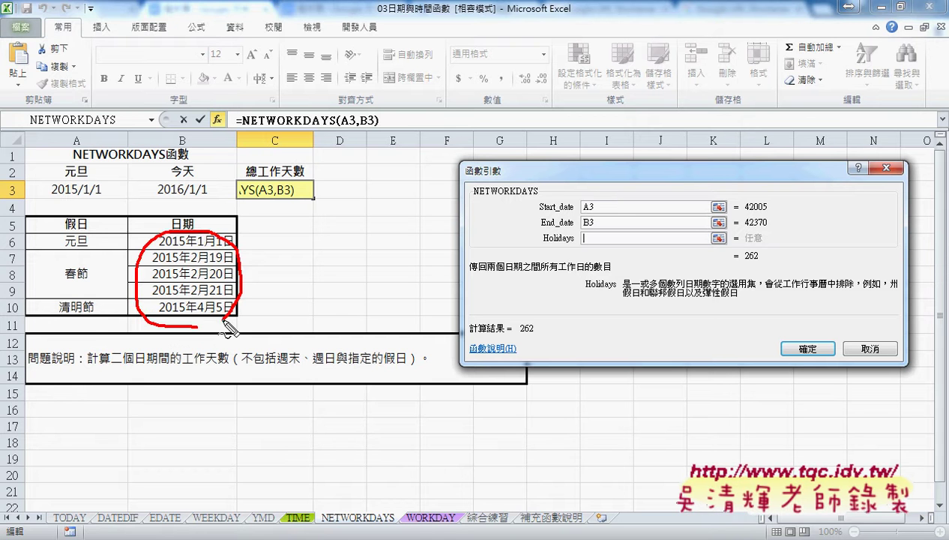
key(Escape)
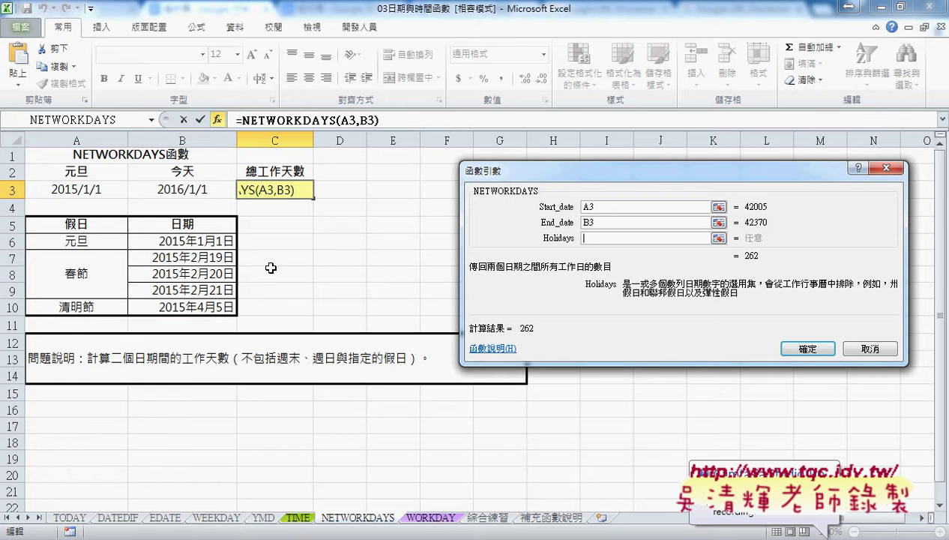
drag(203, 240, 203, 306)
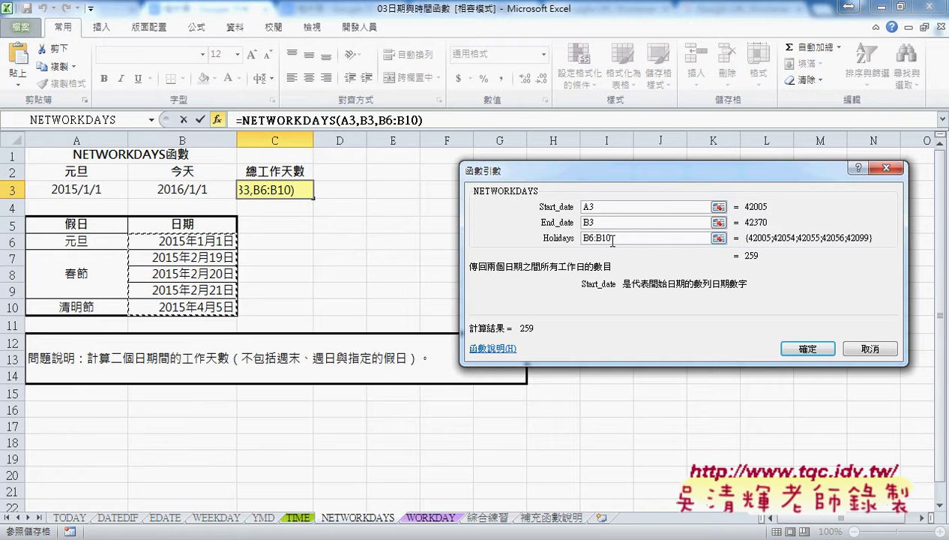
drag(611, 238, 582, 238)
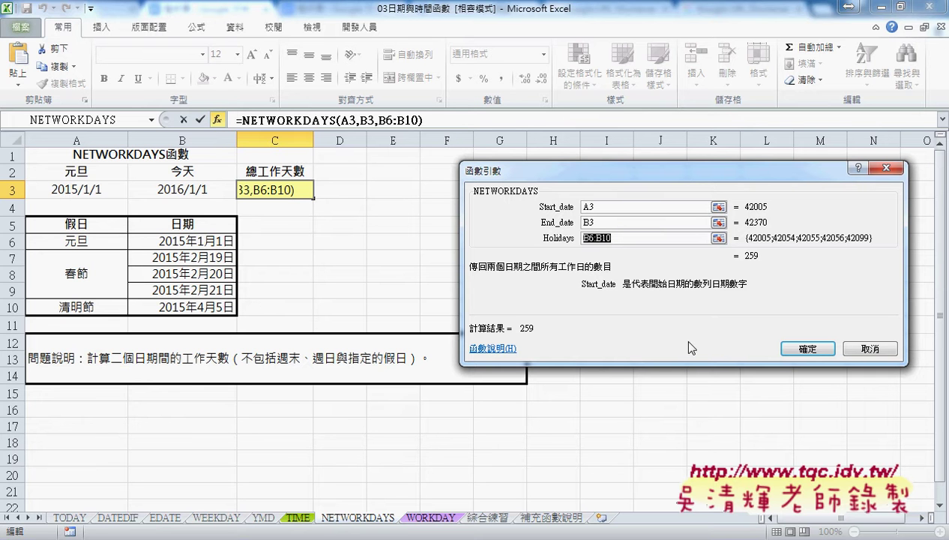
click(807, 349)
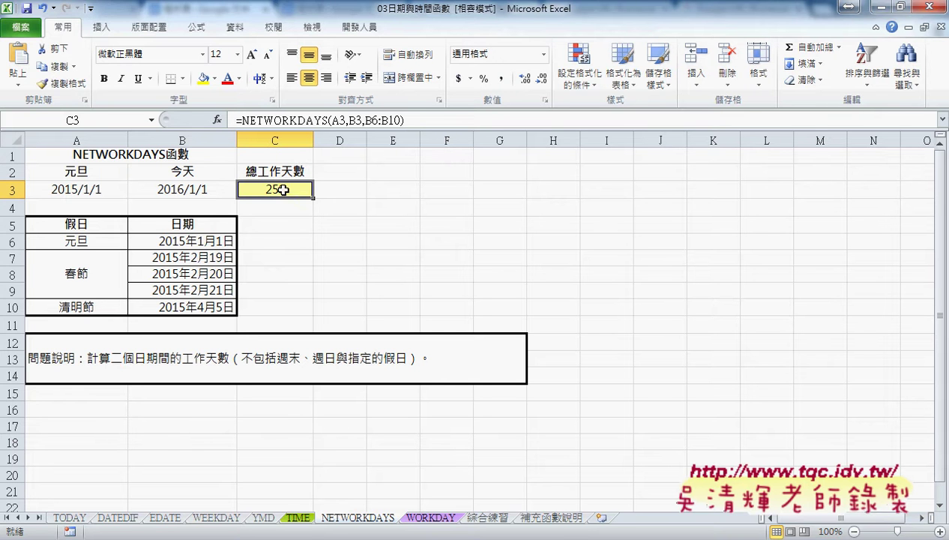
Step: Insert the WORKDAY function into C3 on the WORKDAY sheet
click(432, 518)
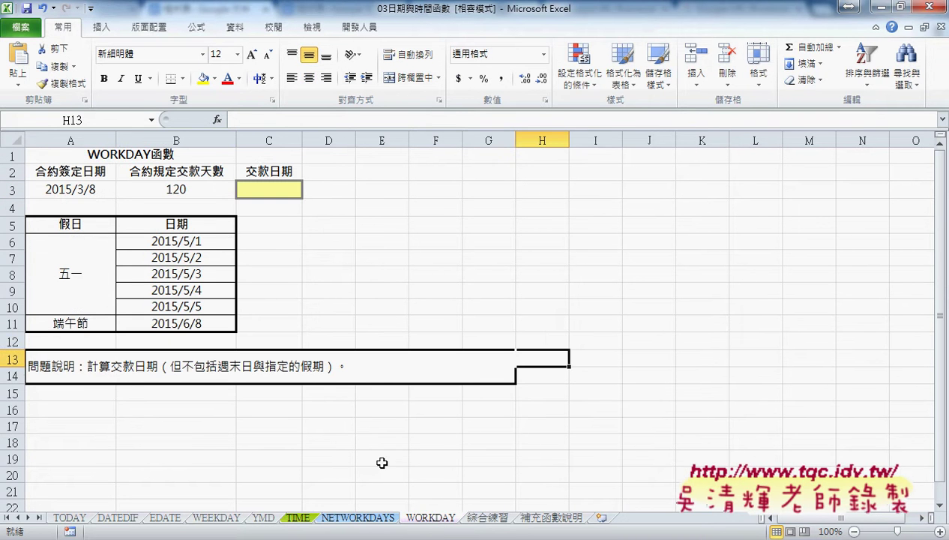
click(299, 192)
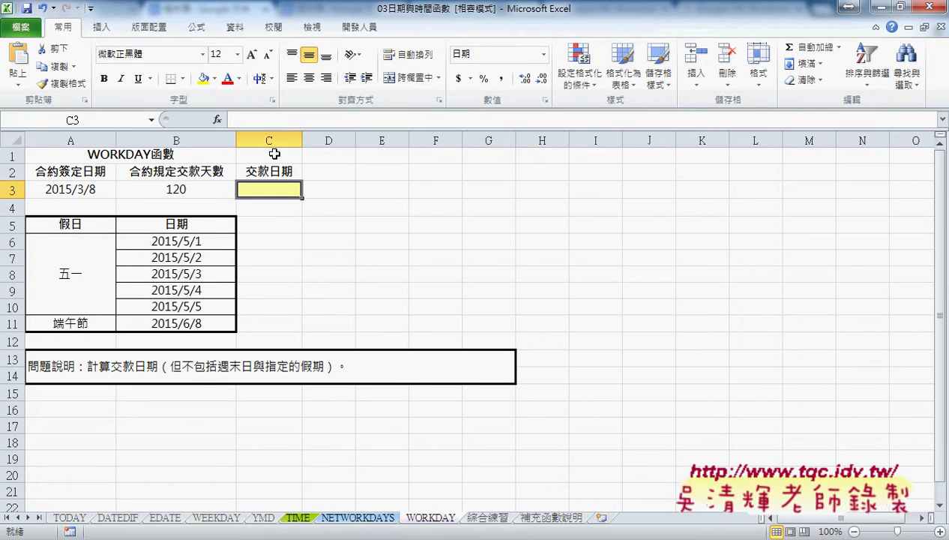
click(217, 119)
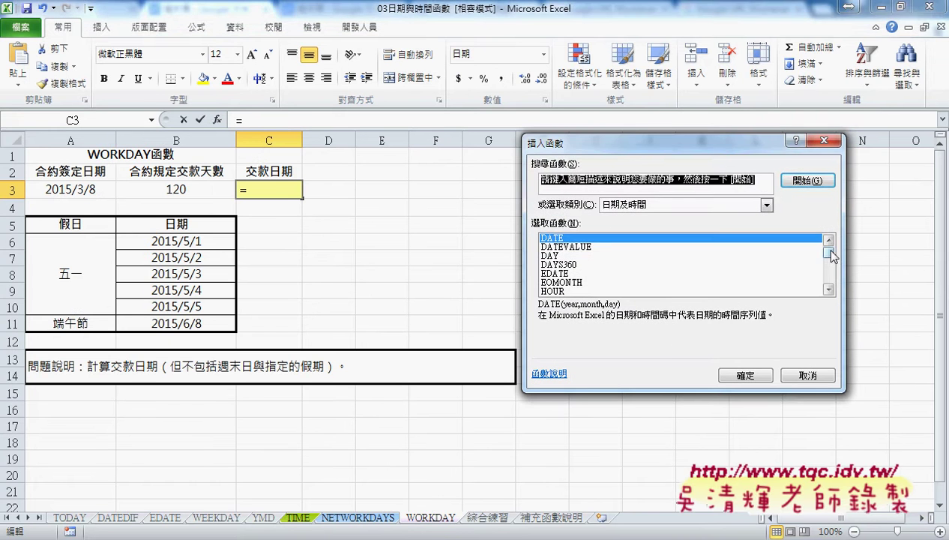
drag(828, 252, 828, 278)
click(578, 265)
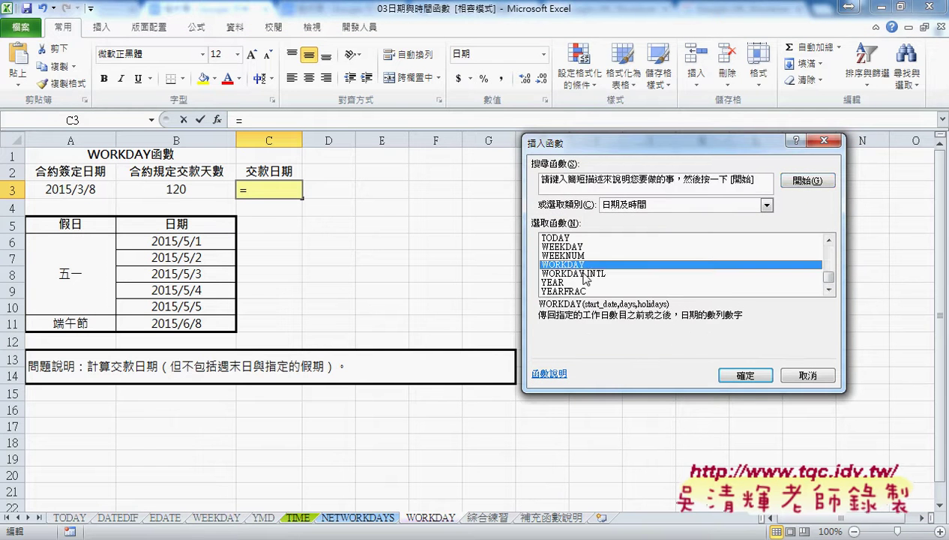
click(744, 375)
Step: Fill WORKDAY with A3, B3 and holidays B6:B11, giving 2015/8/27
click(86, 187)
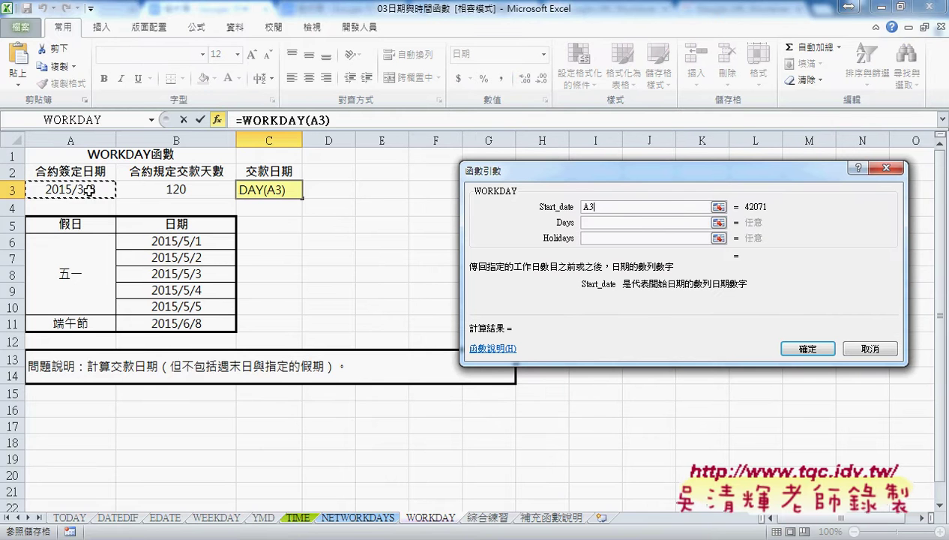
click(600, 222)
click(202, 187)
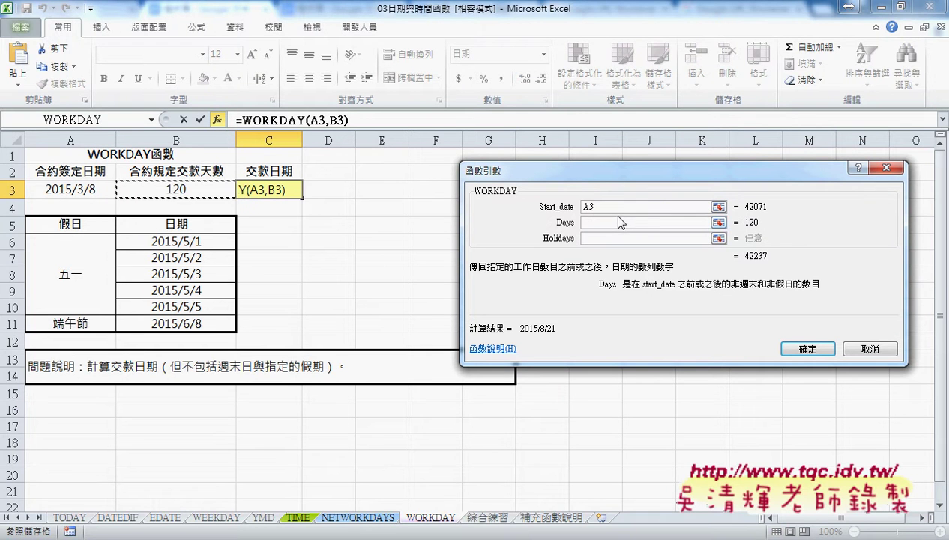
click(593, 238)
drag(171, 239, 177, 322)
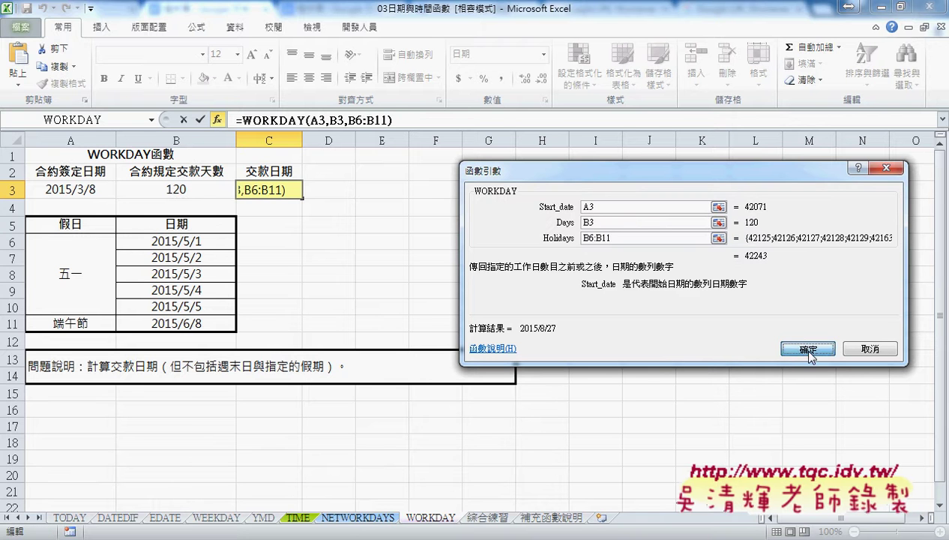
click(807, 349)
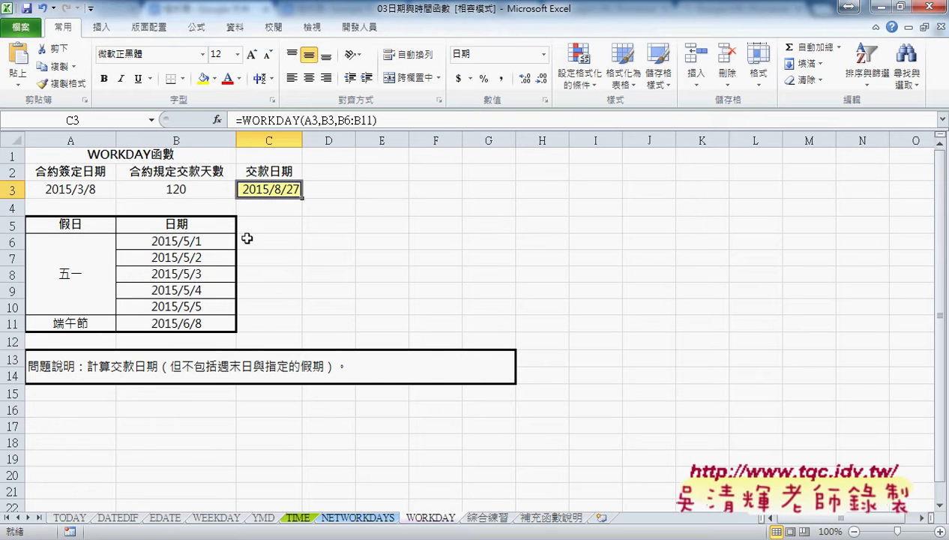
Step: Show the whole 綜合練習 calendar sheet zoomed out and review row 2's month-start formulas
click(493, 519)
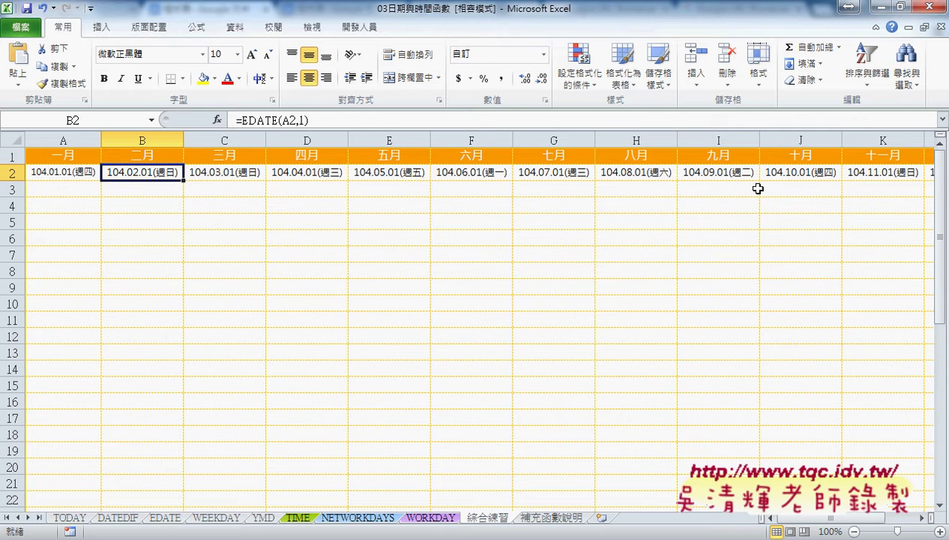
click(854, 532)
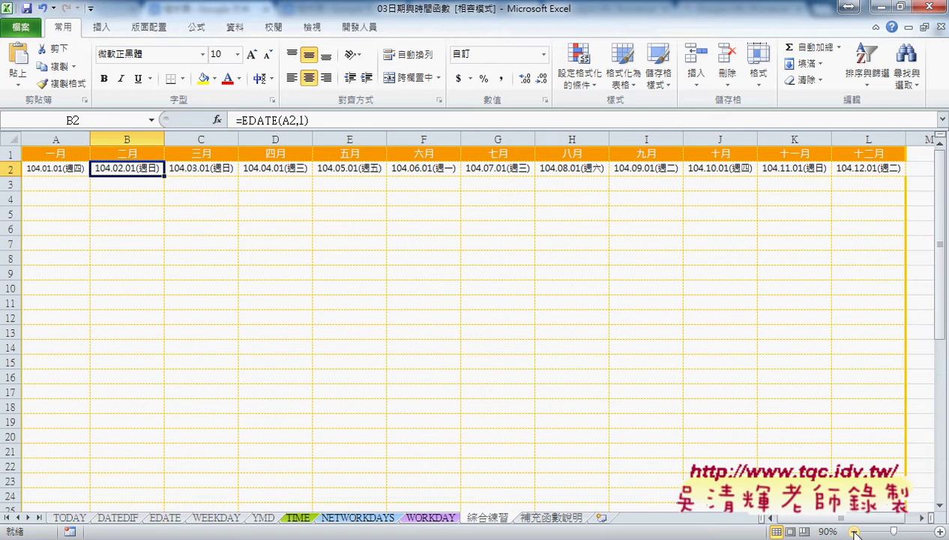
click(60, 183)
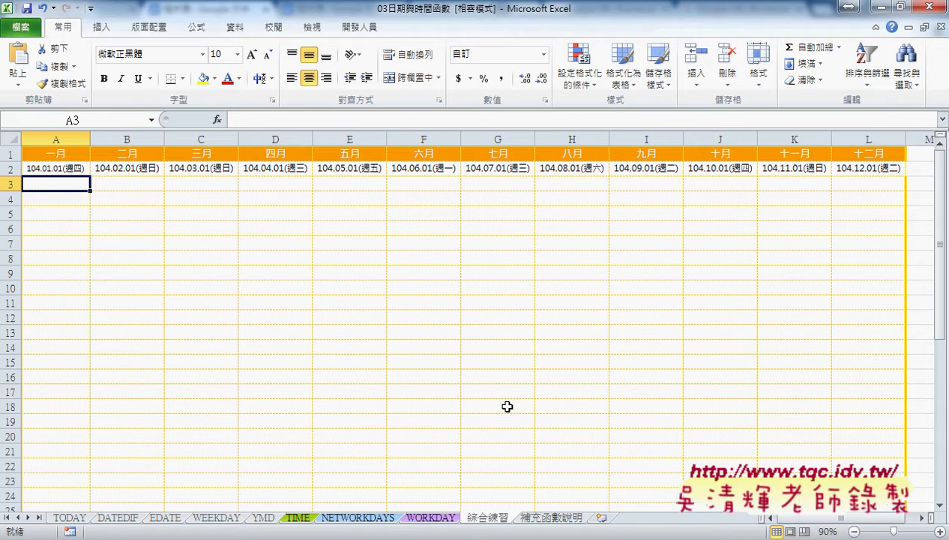
mouse_move(120, 167)
mouse_down()
mouse_move(789, 162)
mouse_move(848, 171)
mouse_up()
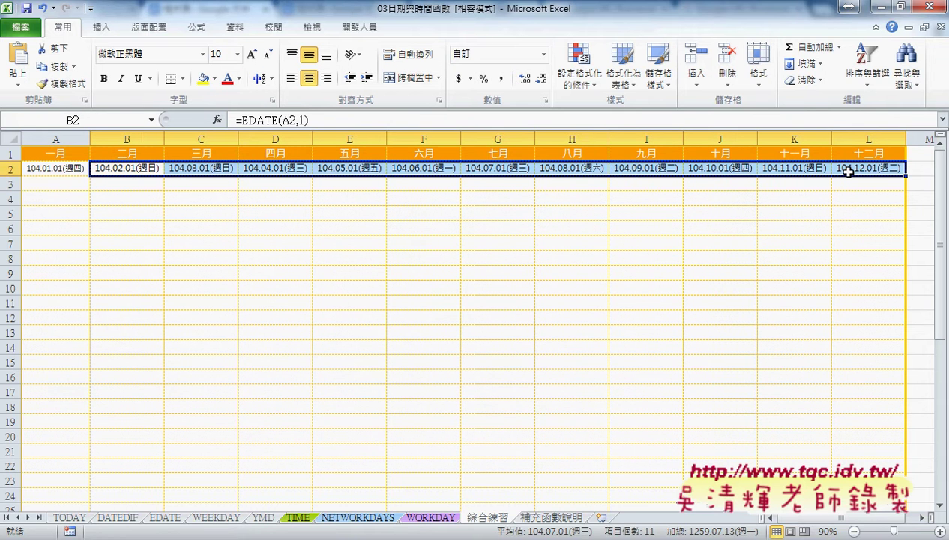
Step: Enter =A2+1 in A3 to show 104.01.02(週五)
click(60, 183)
click(259, 120)
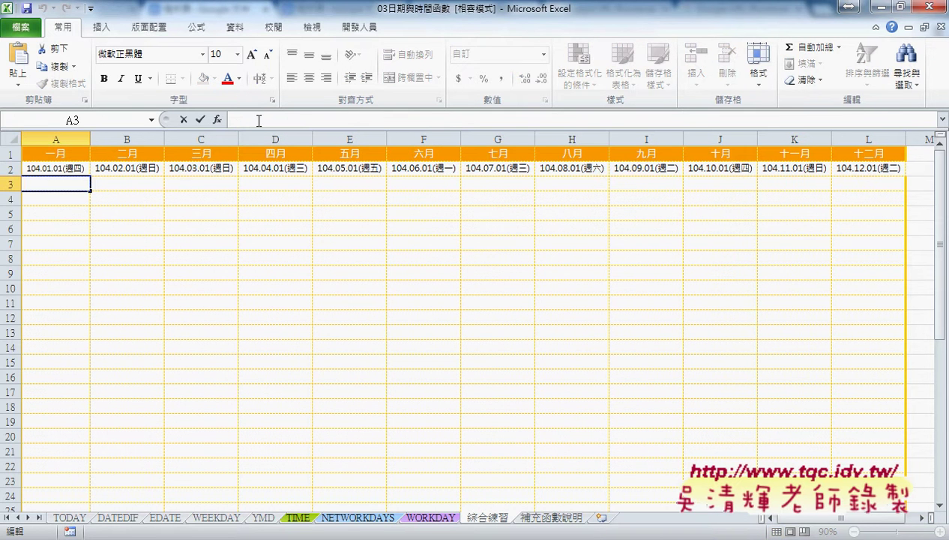
text(=)
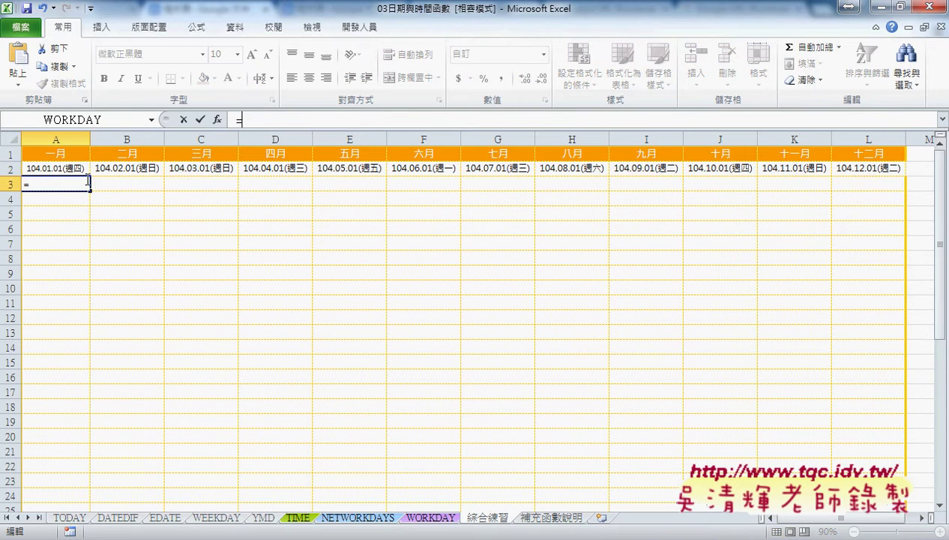
click(61, 167)
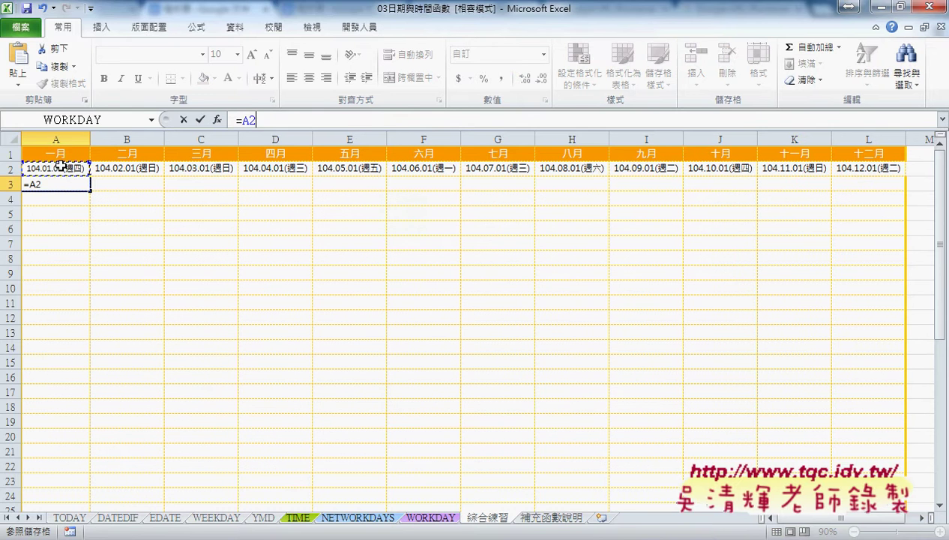
text(+1)
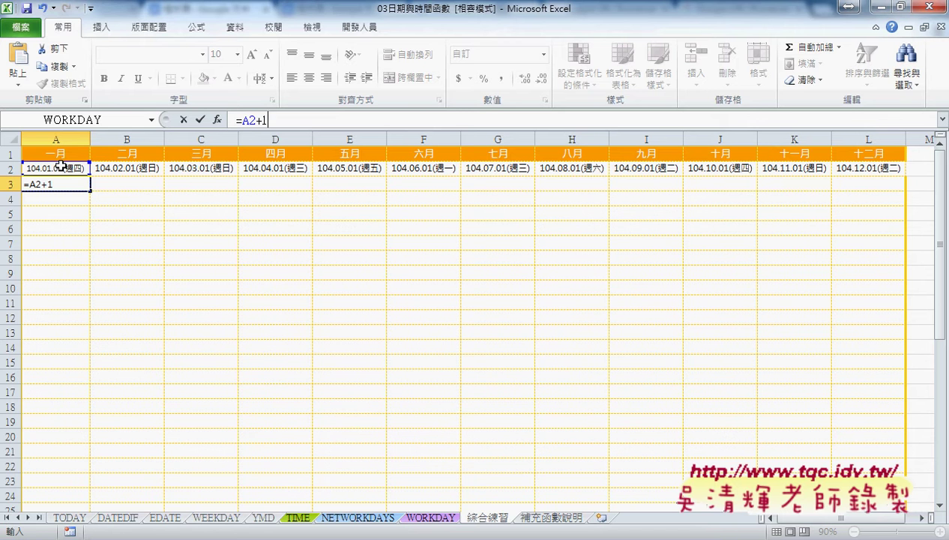
click(200, 120)
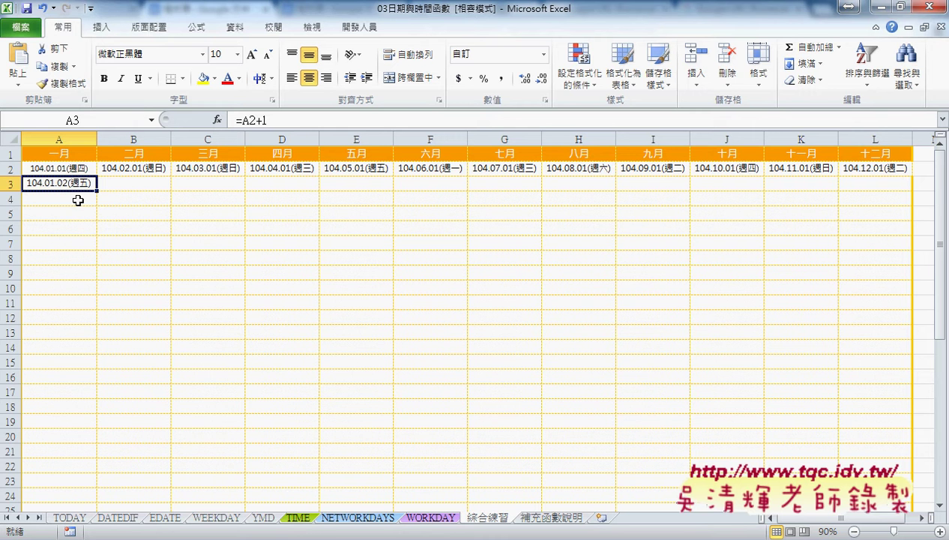
Step: Fill the day-after formula through A3:B32, then red-mark the March overrun dates and clear the ink
mouse_move(97, 191)
mouse_down()
mouse_move(83, 395)
mouse_move(162, 399)
mouse_up()
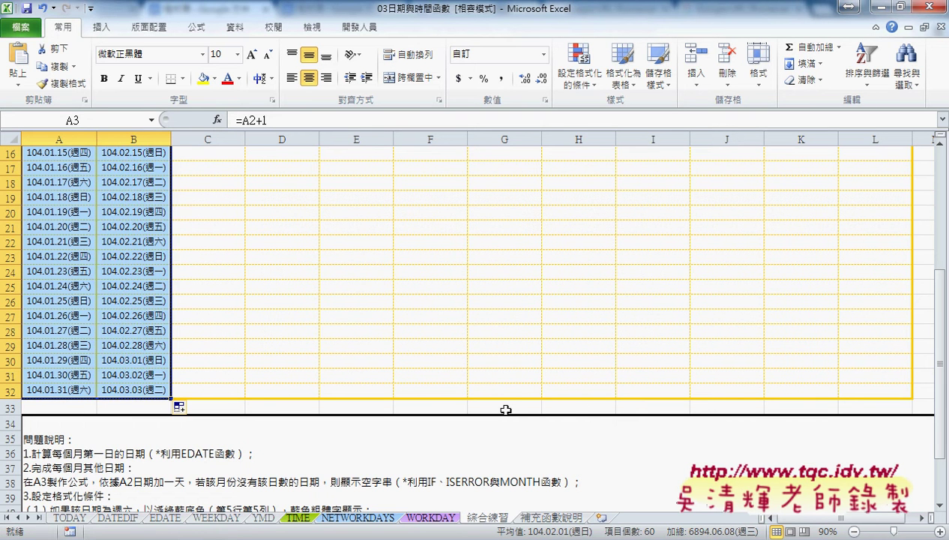
mouse_move(162, 404)
mouse_down()
mouse_move(99, 404)
mouse_move(146, 410)
mouse_up()
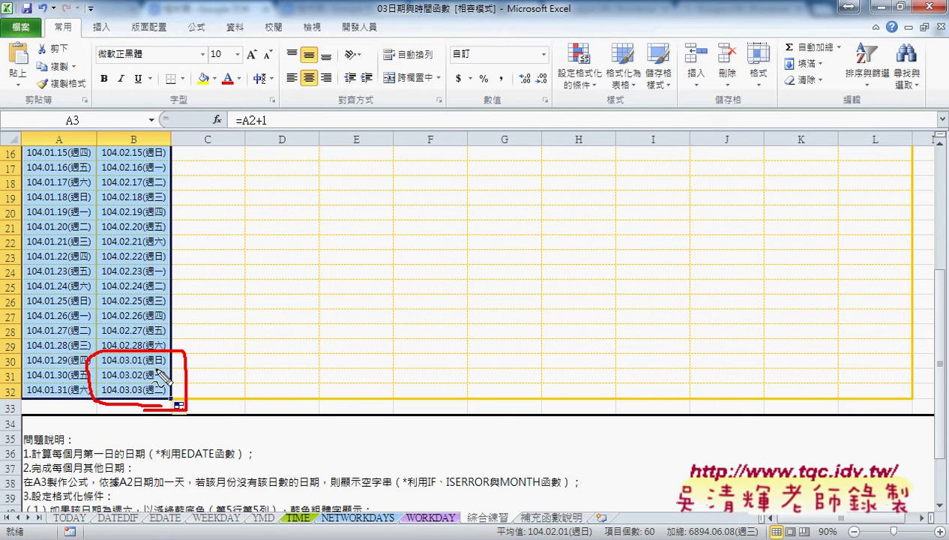
drag(186, 375, 183, 340)
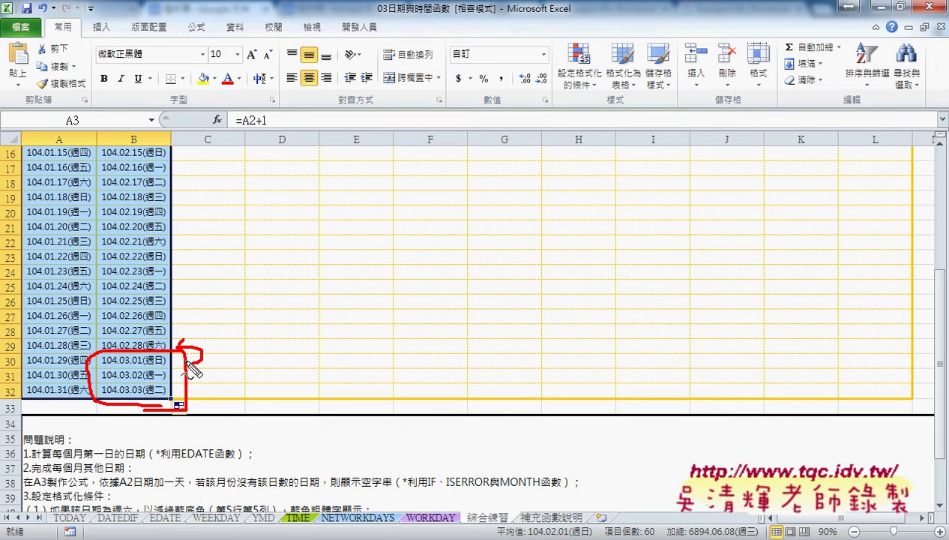
drag(283, 345, 294, 351)
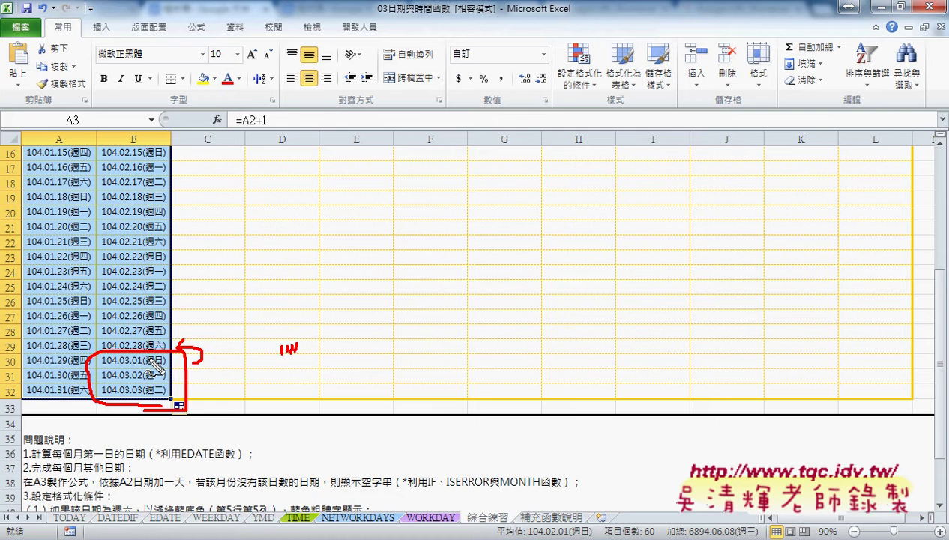
drag(123, 357, 153, 376)
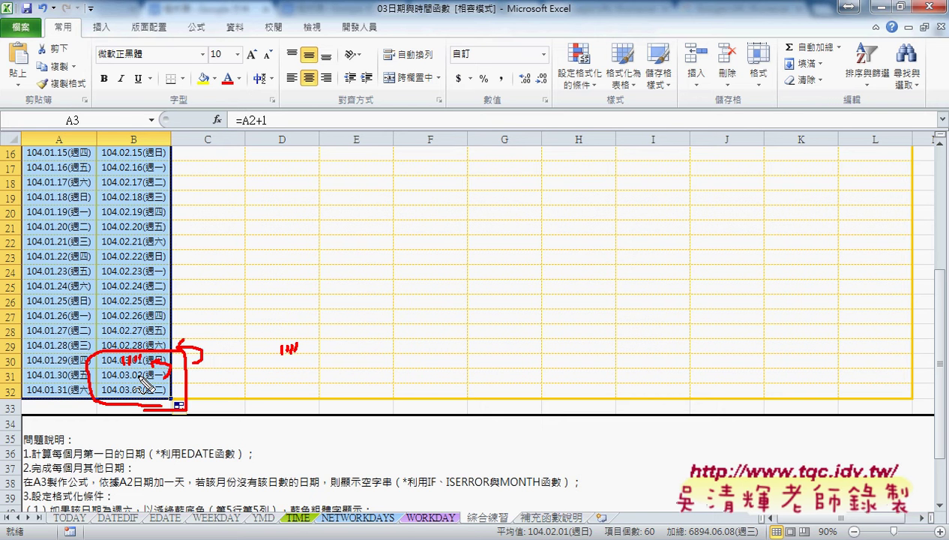
drag(278, 370, 294, 383)
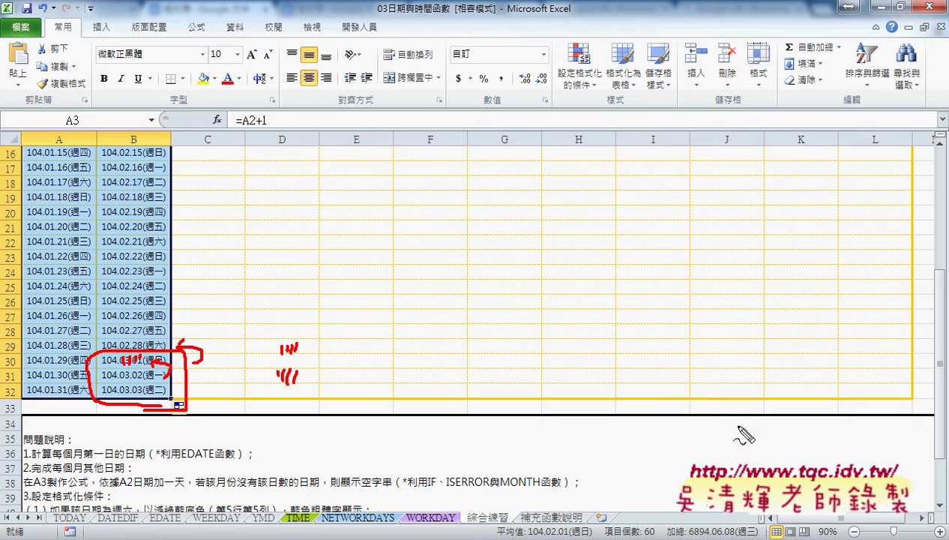
key(Escape)
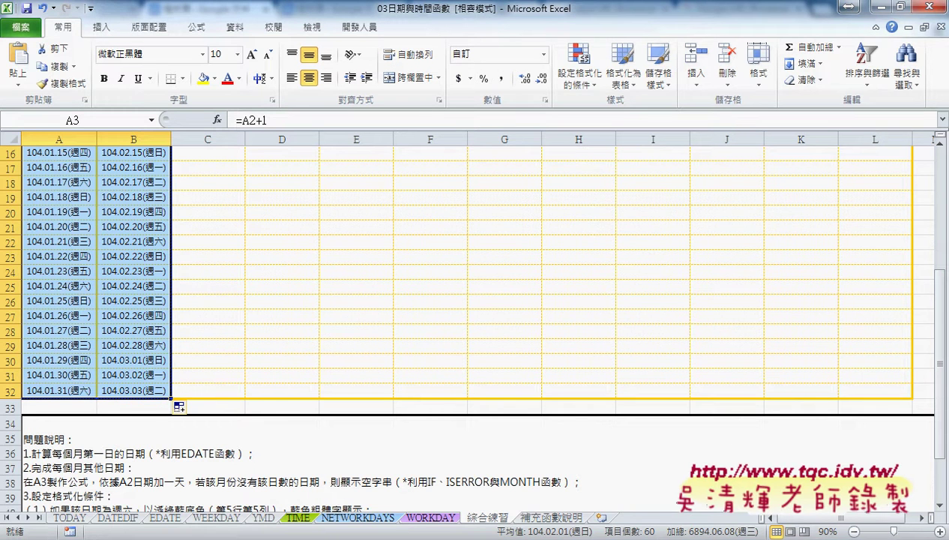
Step: Switch to the Google Docs 程式碼 document and select the 方法2 formula
key(alt+Tab)
scroll(368, 310, down, 2)
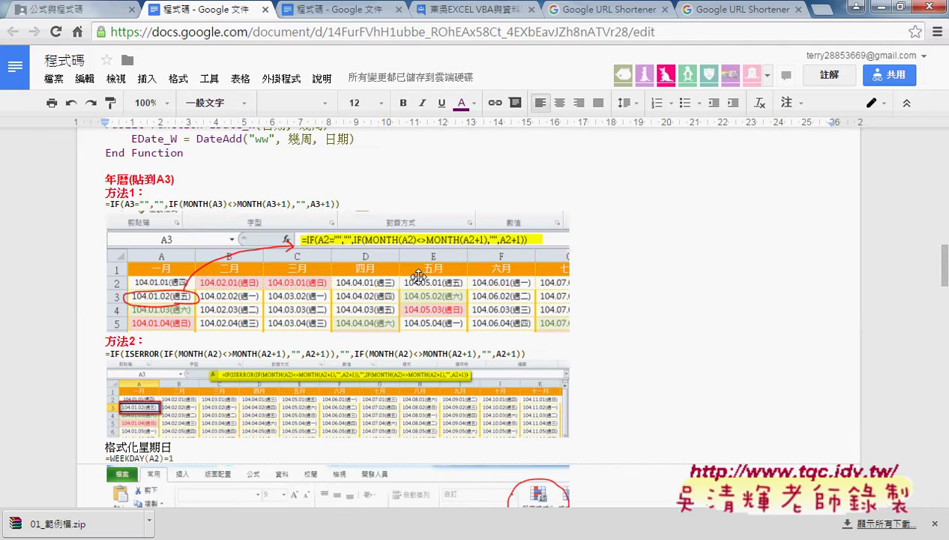
scroll(488, 319, down, 2)
scroll(608, 332, down, 3)
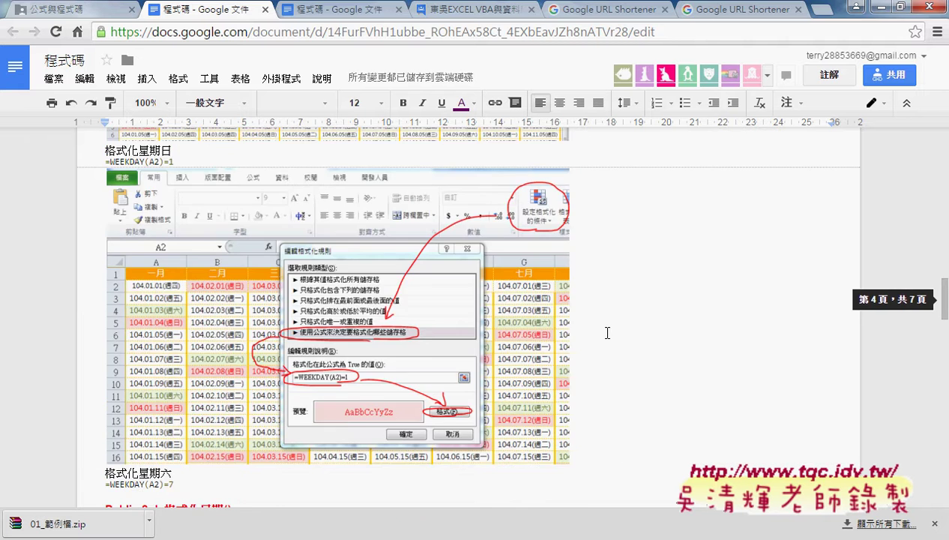
scroll(608, 332, up, 2)
scroll(463, 265, up, 2)
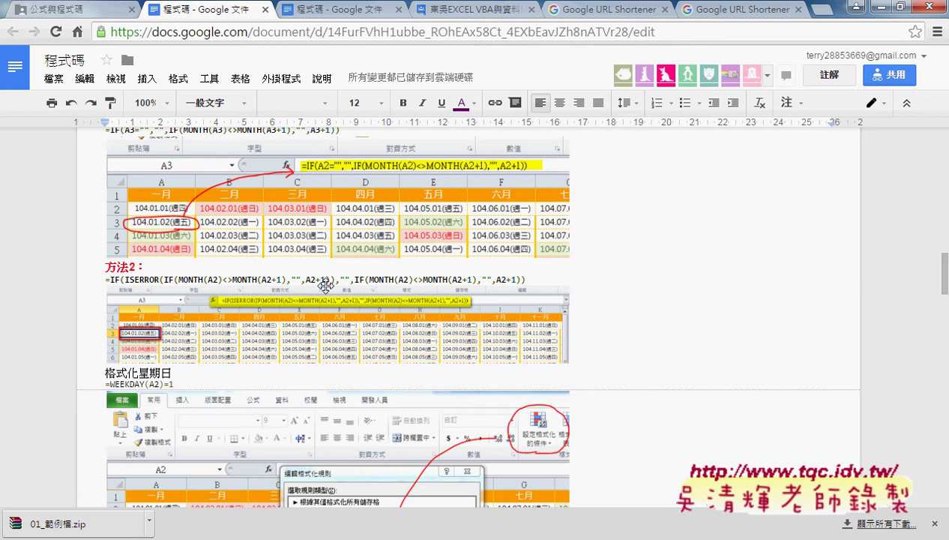
drag(105, 279, 554, 279)
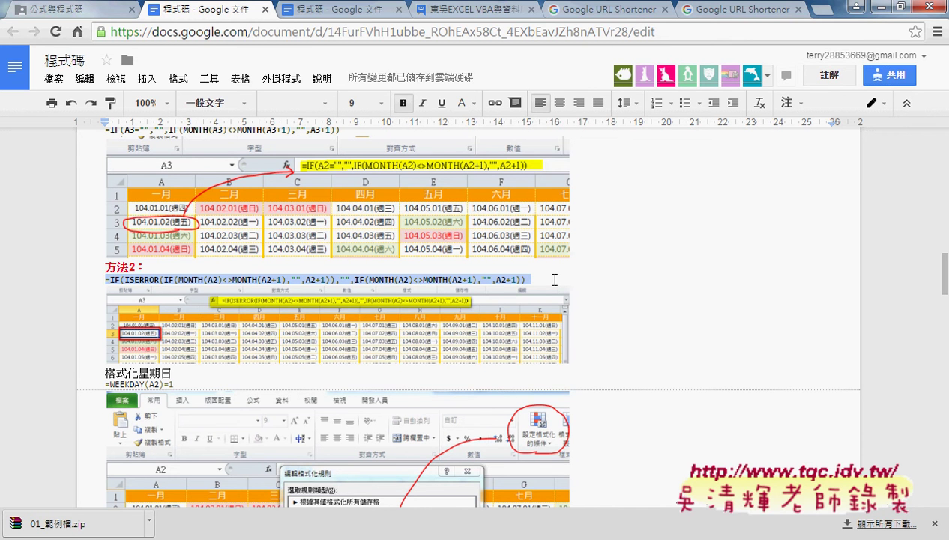
Step: Scroll down to the 格式化日期 VBA macro code
scroll(730, 345, down, 3)
scroll(733, 349, down, 2)
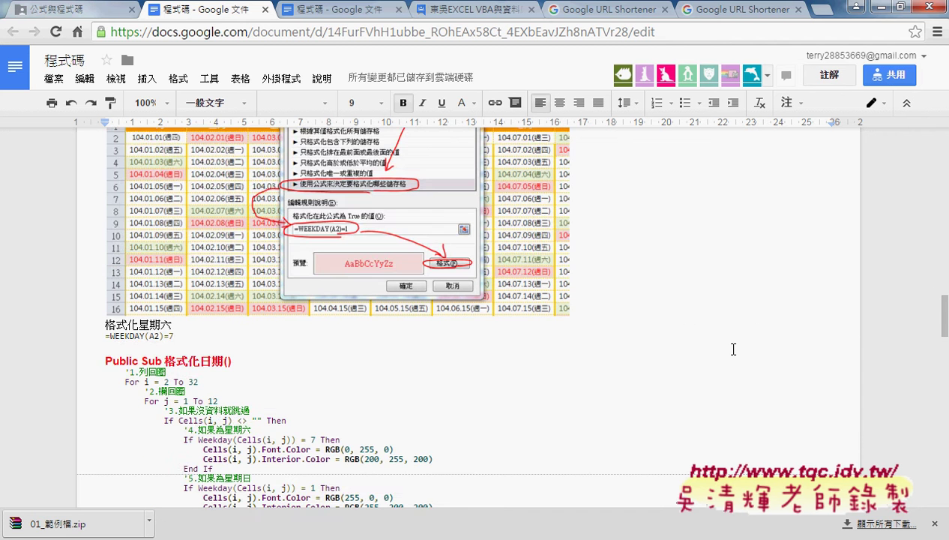
scroll(733, 349, down, 2)
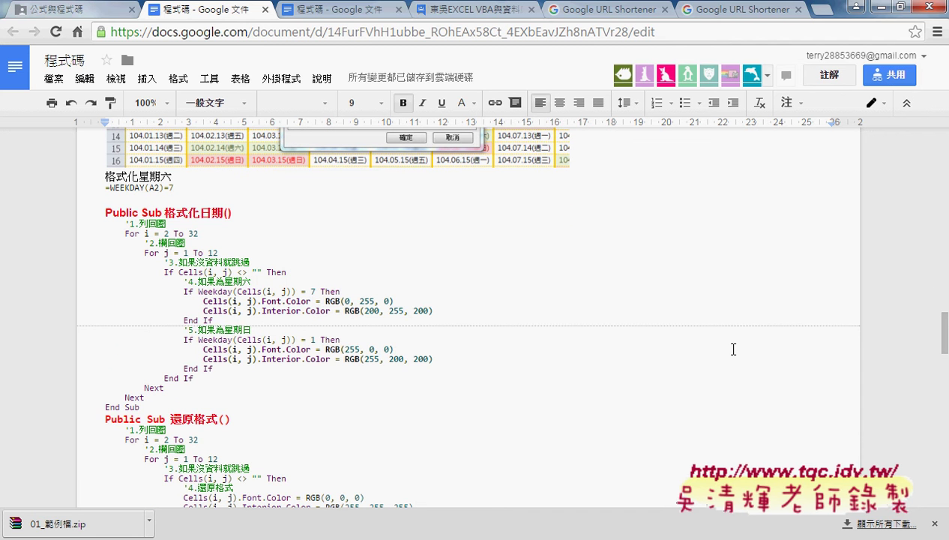